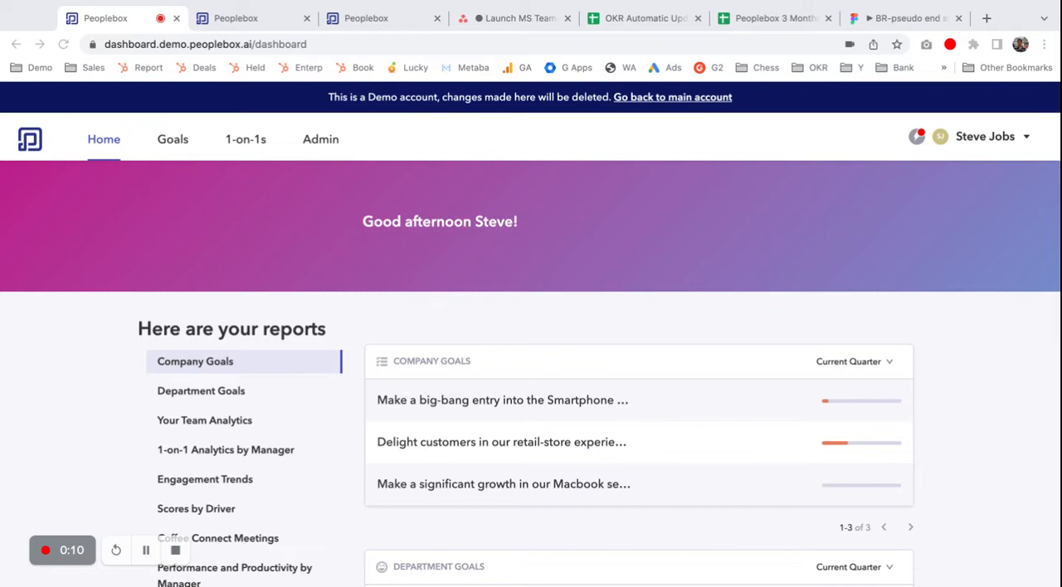
# Step: Review the home dashboard reports, from company and department goals through team analytics, engagement and driver scores to performance by manager
pyautogui.scroll(3, 531, 373)
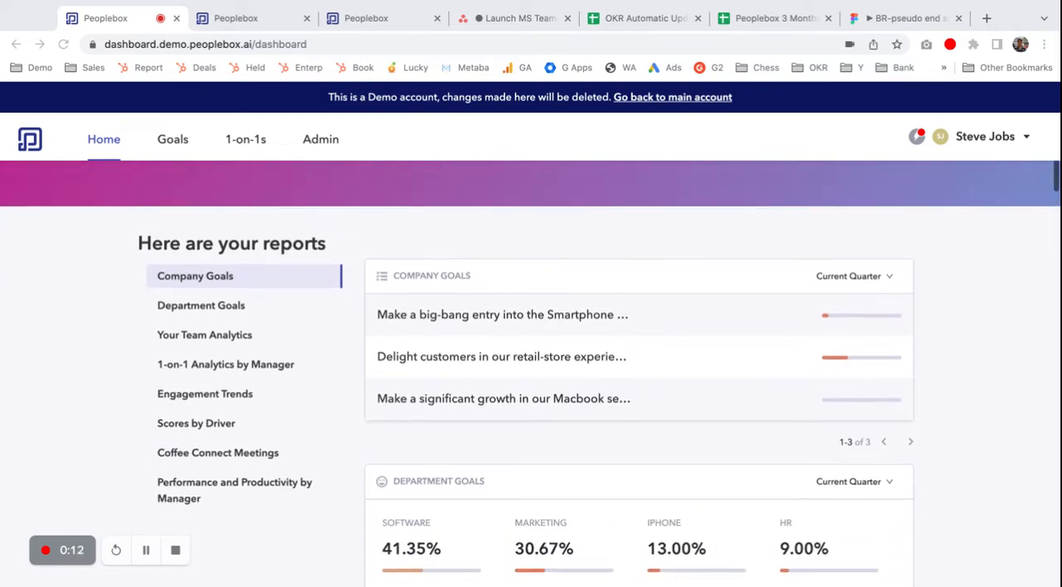
pyautogui.scroll(-3, 530, 373)
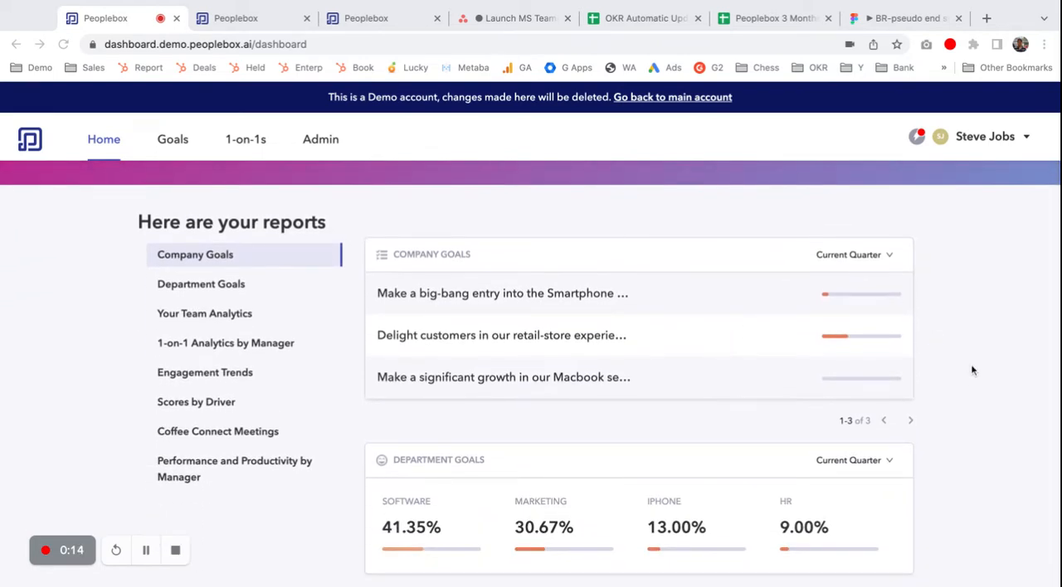
pyautogui.scroll(-8, 966, 352)
pyautogui.scroll(-2, 971, 370)
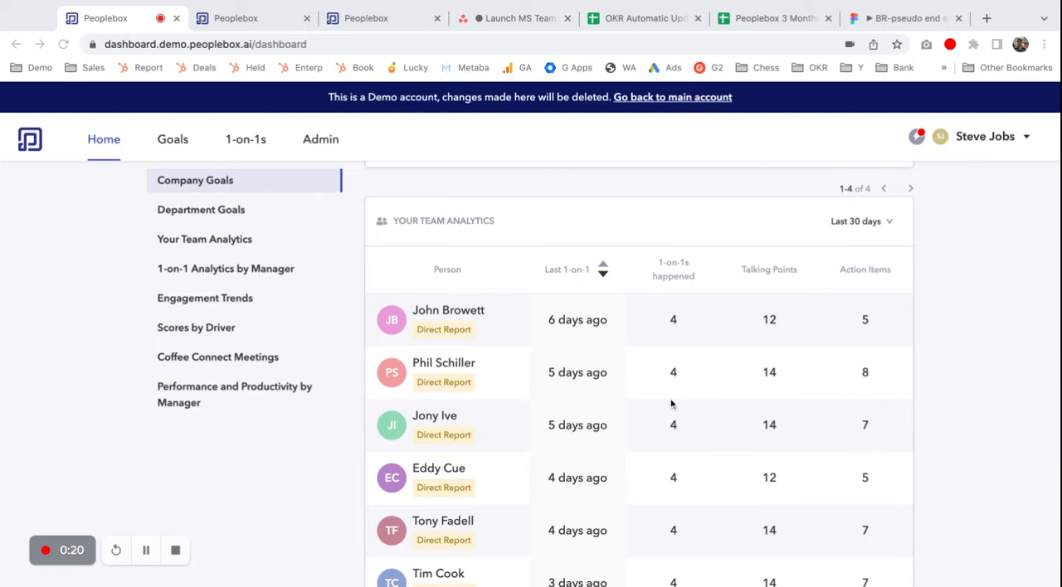
pyautogui.scroll(-1, 597, 412)
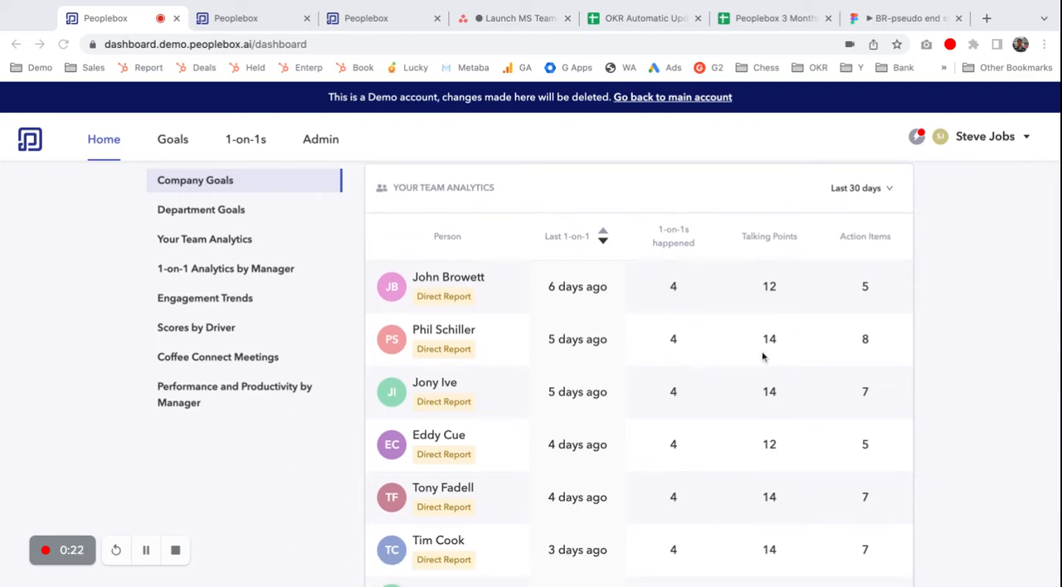
pyautogui.scroll(-10, 887, 357)
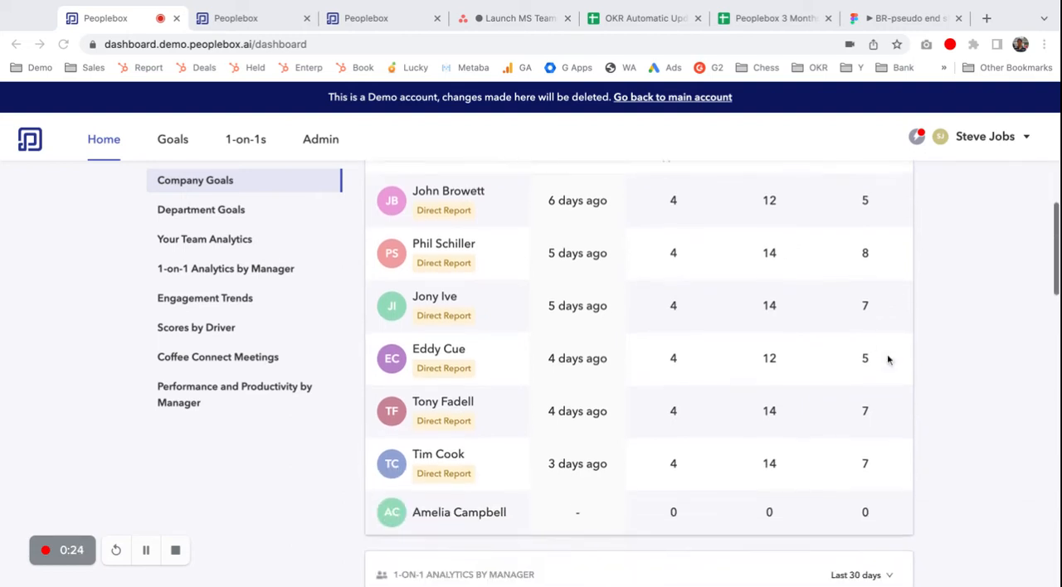
pyautogui.scroll(-3, 887, 358)
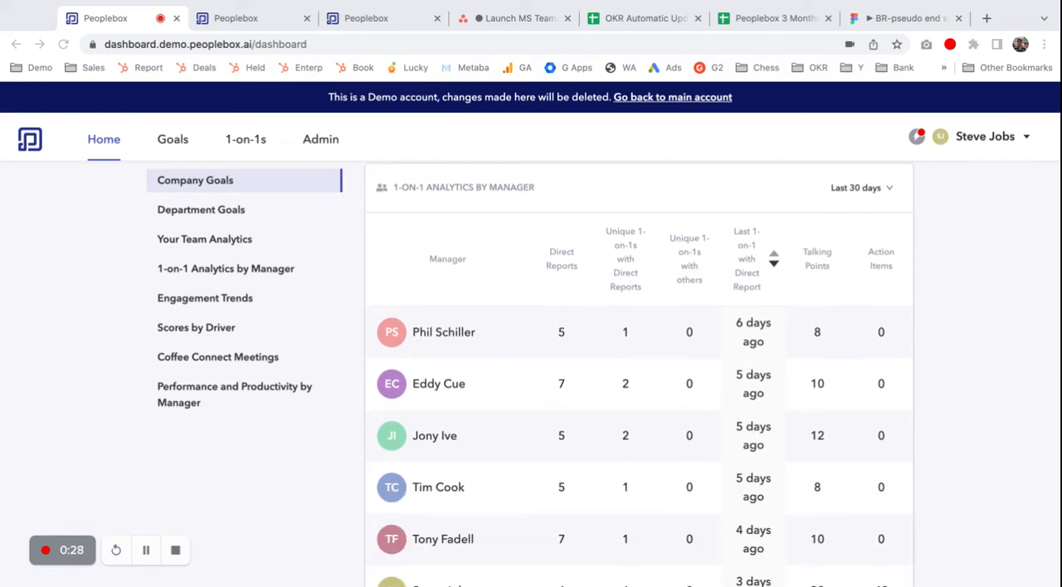
pyautogui.scroll(-2, 863, 342)
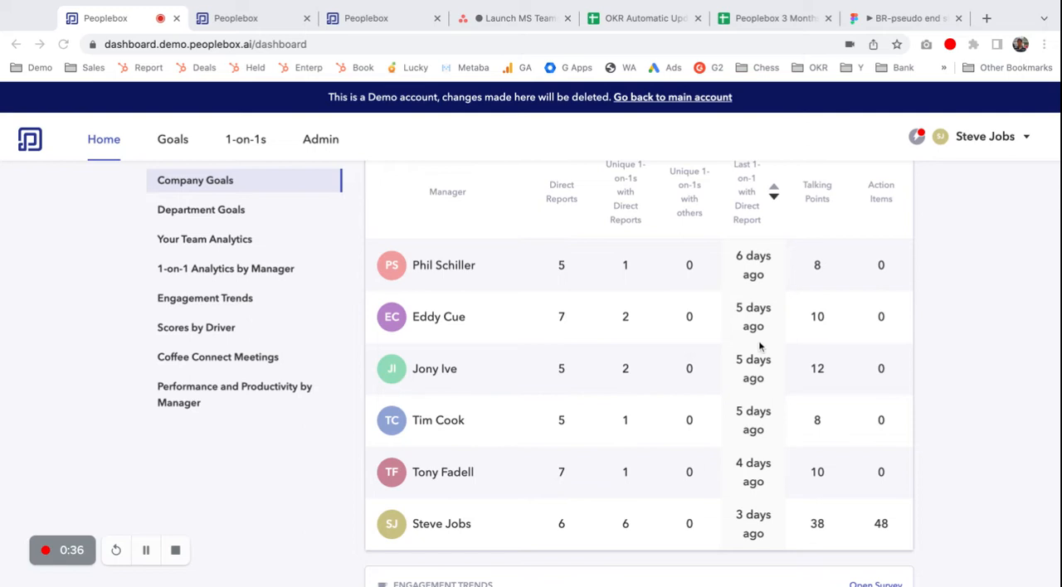
pyautogui.scroll(-5, 759, 346)
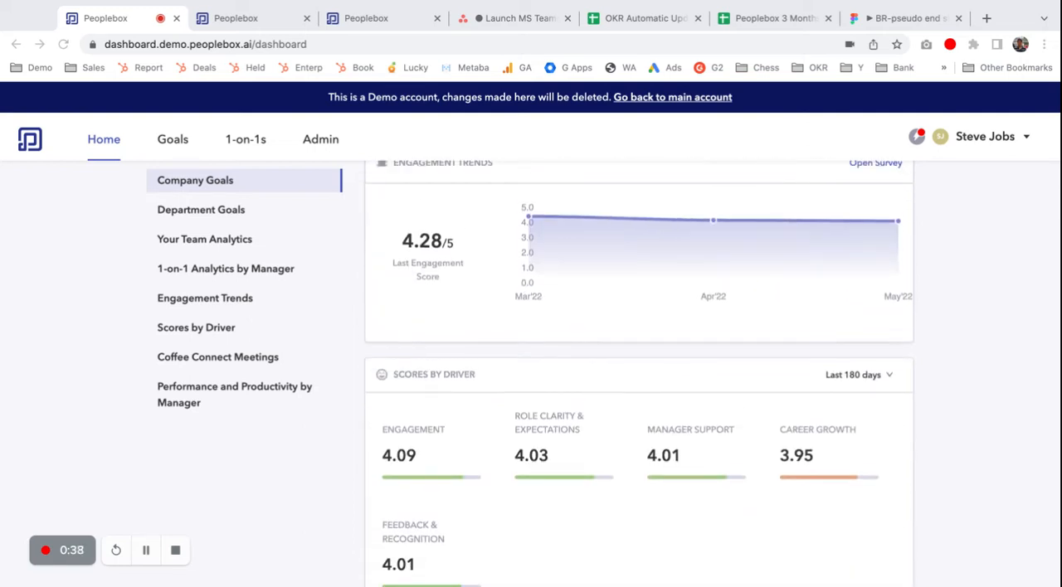
pyautogui.scroll(-2, 639, 373)
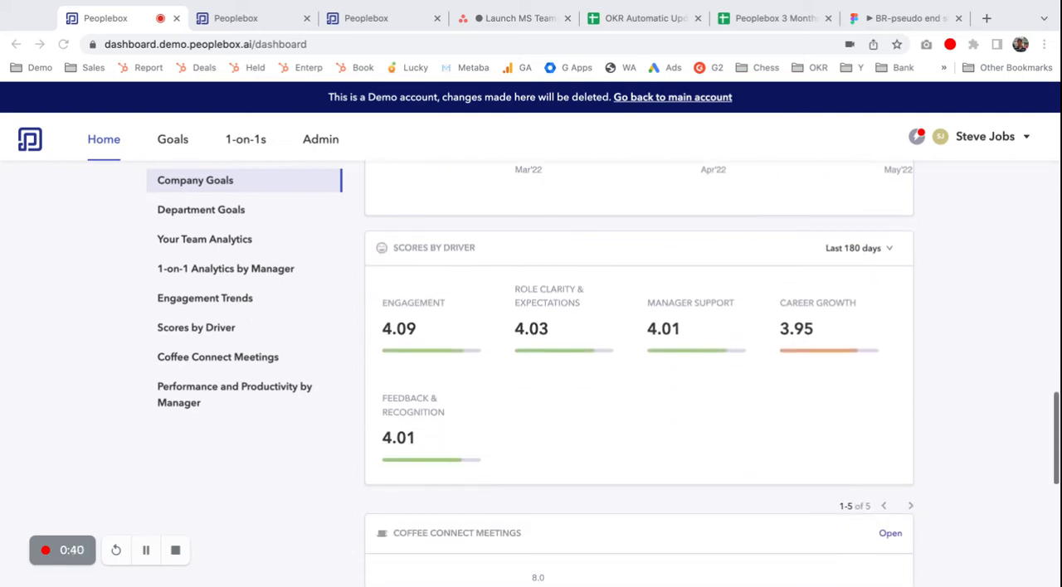
pyautogui.scroll(-6, 639, 374)
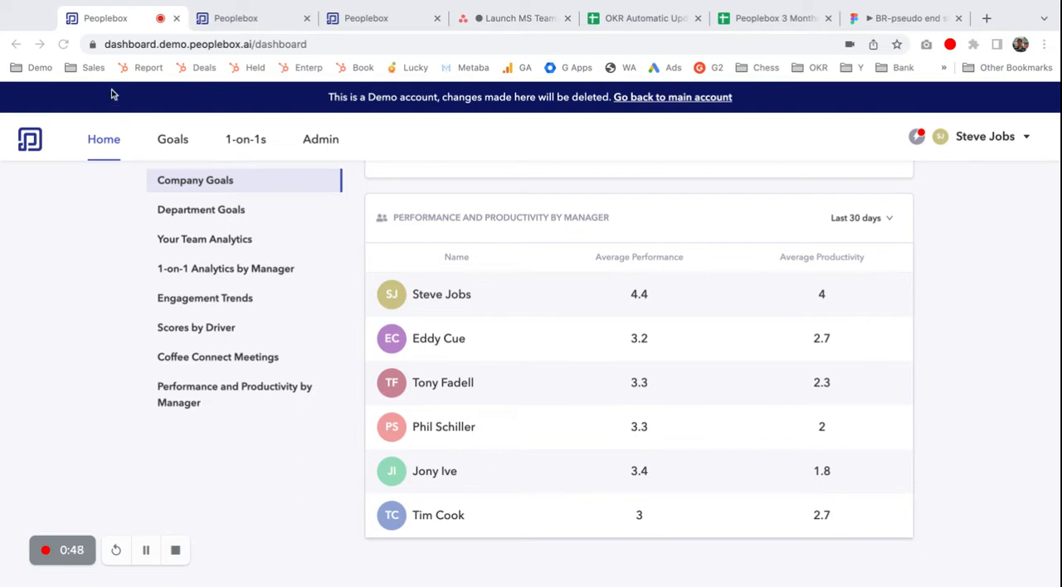
# Step: View My Goals and expand "Make a big-bang entry into the Smartphone Market" down to the children of "Build iOS with basic Apps ready by MacWorld 2007"
pyautogui.click(222, 23)
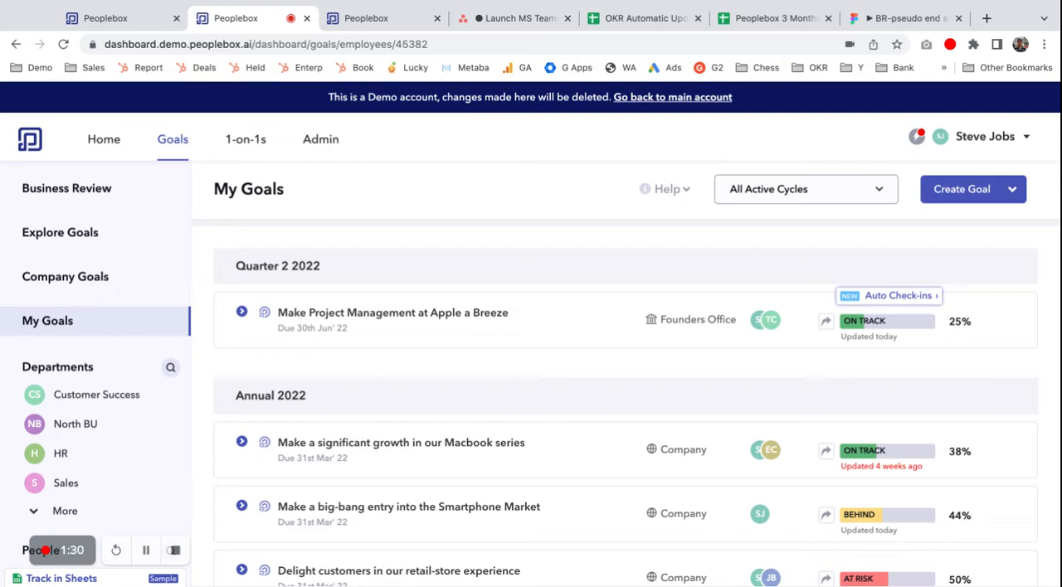
pyautogui.scroll(-1, 323, 202)
pyautogui.scroll(-3, 426, 374)
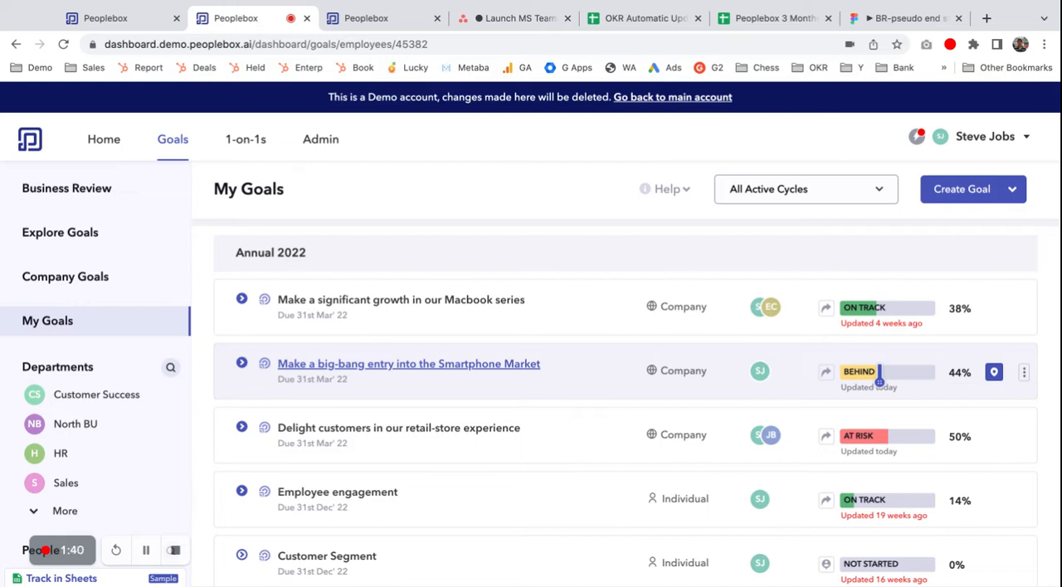
pyautogui.click(242, 366)
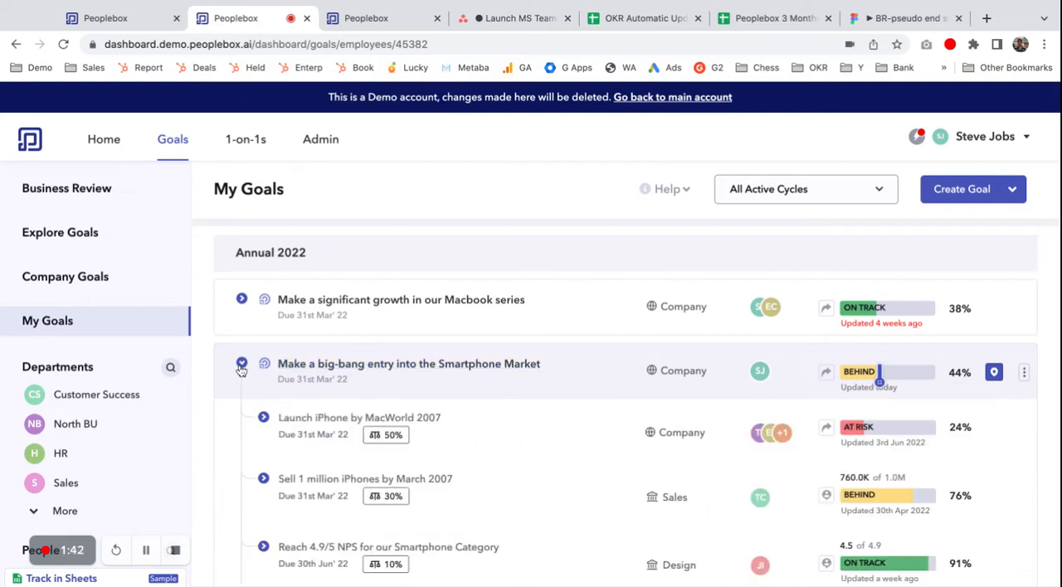
pyautogui.scroll(-1, 332, 407)
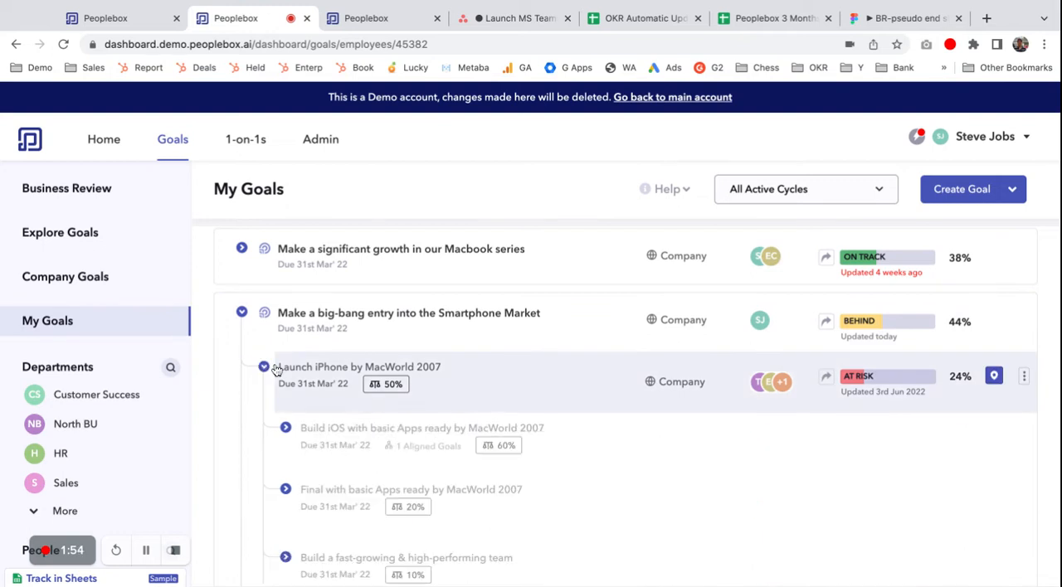
pyautogui.scroll(-1, 282, 370)
pyautogui.click(285, 366)
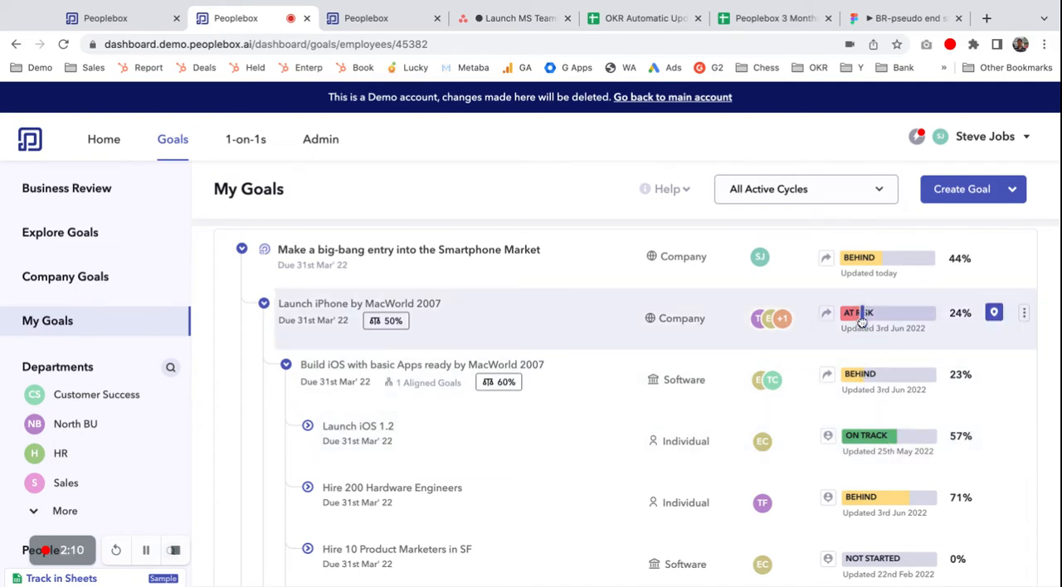
# Step: Start a check-in on "Launch iPhone by MacWorld 2007" and set its progress to 45 %
pyautogui.click(994, 313)
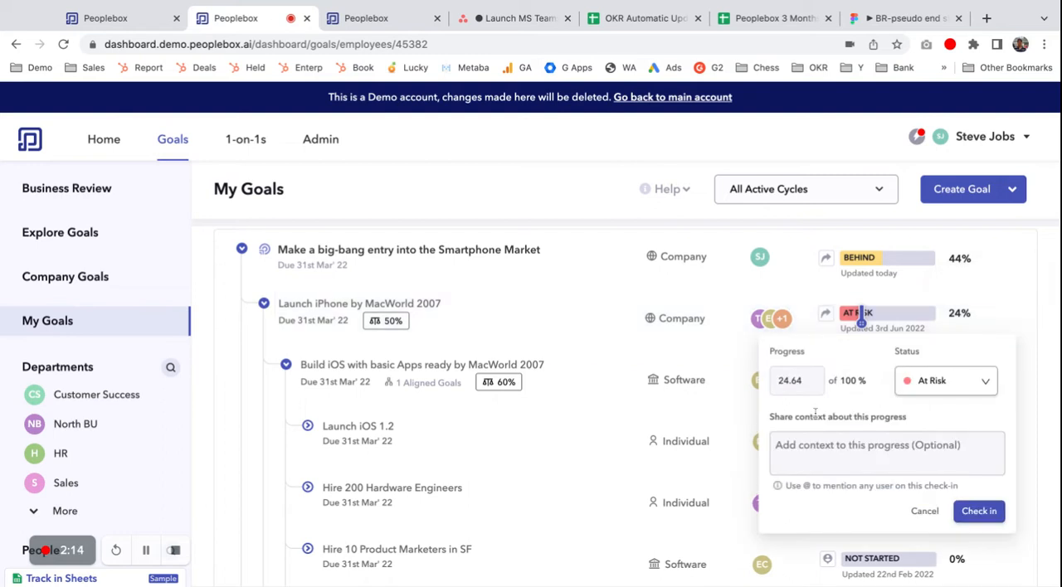
pyautogui.doubleClick(803, 377)
pyautogui.write('45')
# Step: Add the check-in context "This is going good and we have a cmapaign coming next week, where we will touch 50" and mention a colleague
pyautogui.click(816, 466)
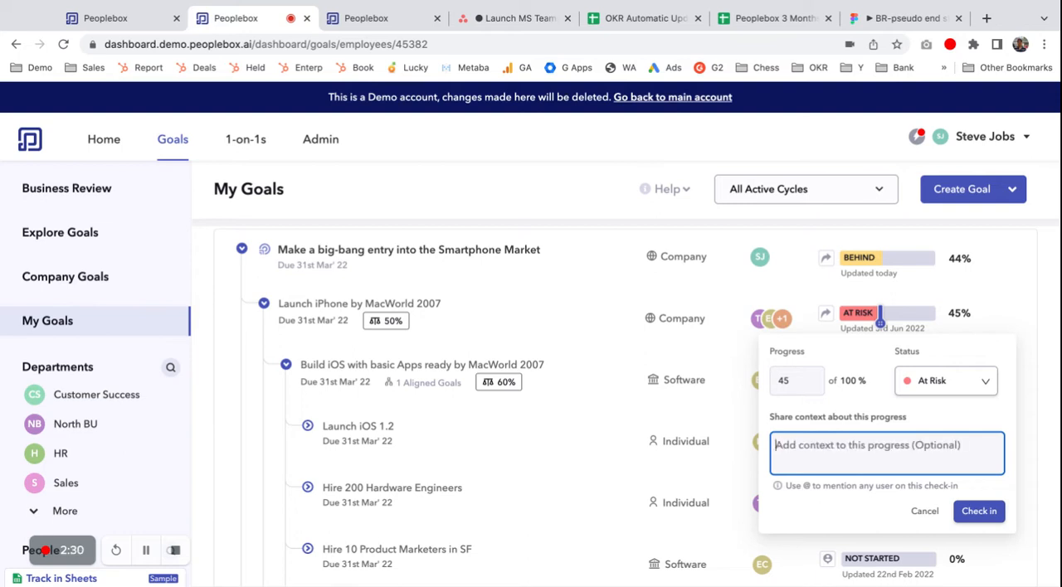
pyautogui.write('This is going good and we have a cmapaign cim')
pyautogui.hotkey('alt', 'shift', 'Left')
pyautogui.press('BackSpace')
pyautogui.write('coming next week, where we will touch 50 @a')
pyautogui.press('Down')
pyautogui.press('Return')
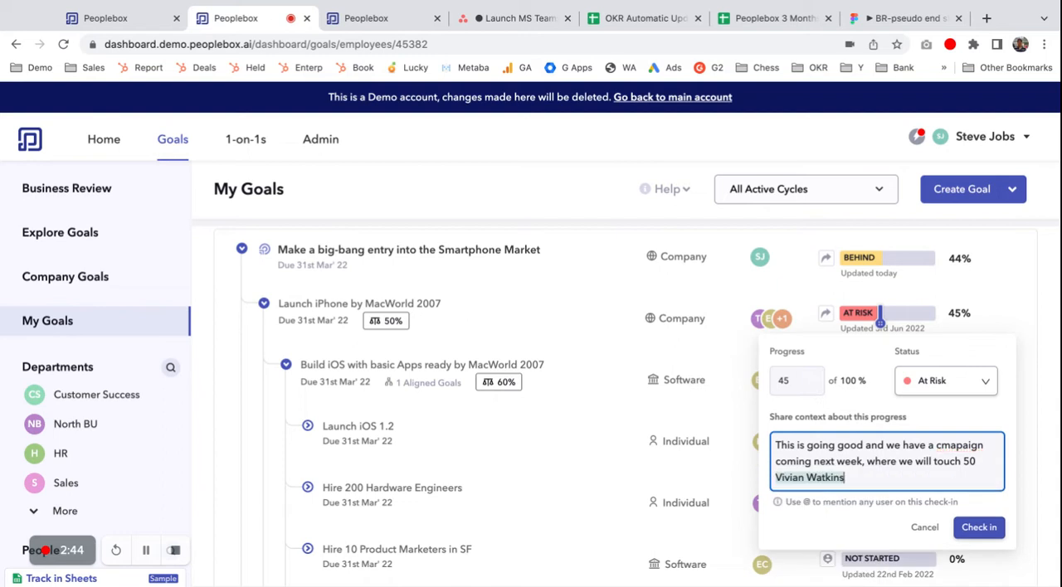
# Step: Correct the misspelled word in the check-in context to "campaign" and submit the check-in
pyautogui.doubleClick(960, 445)
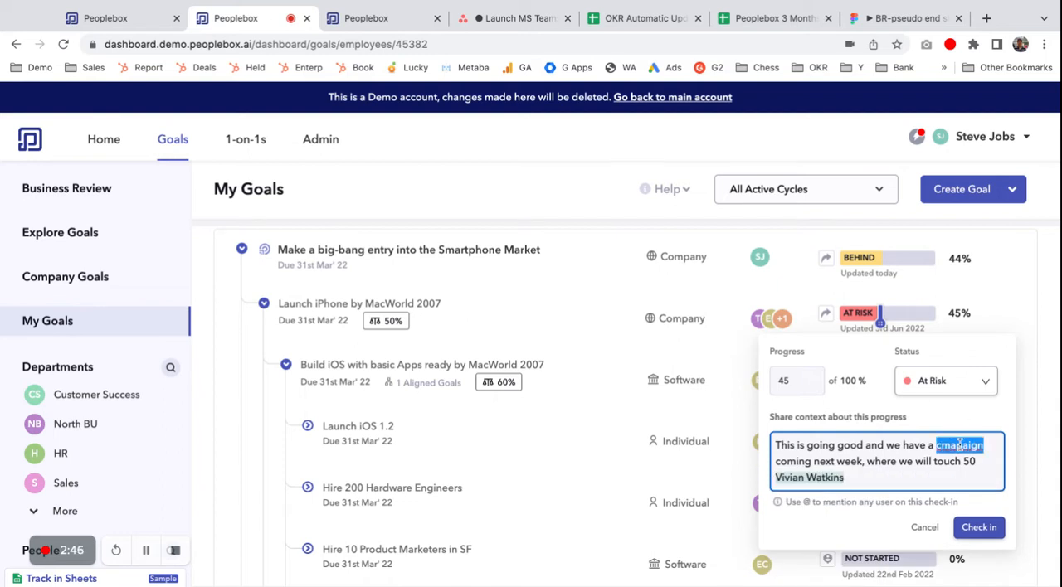
pyautogui.write('campaign')
pyautogui.click(978, 529)
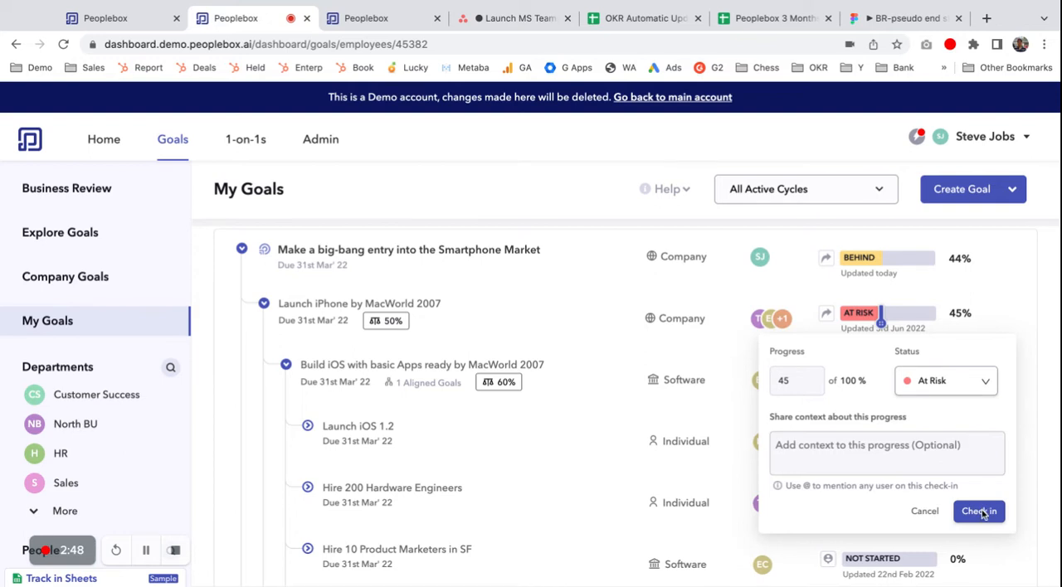
# Step: Look through the goals of the Customer Success, HR and North BU departments and of one employee, ending on Customer Success
pyautogui.scroll(-3, 523, 401)
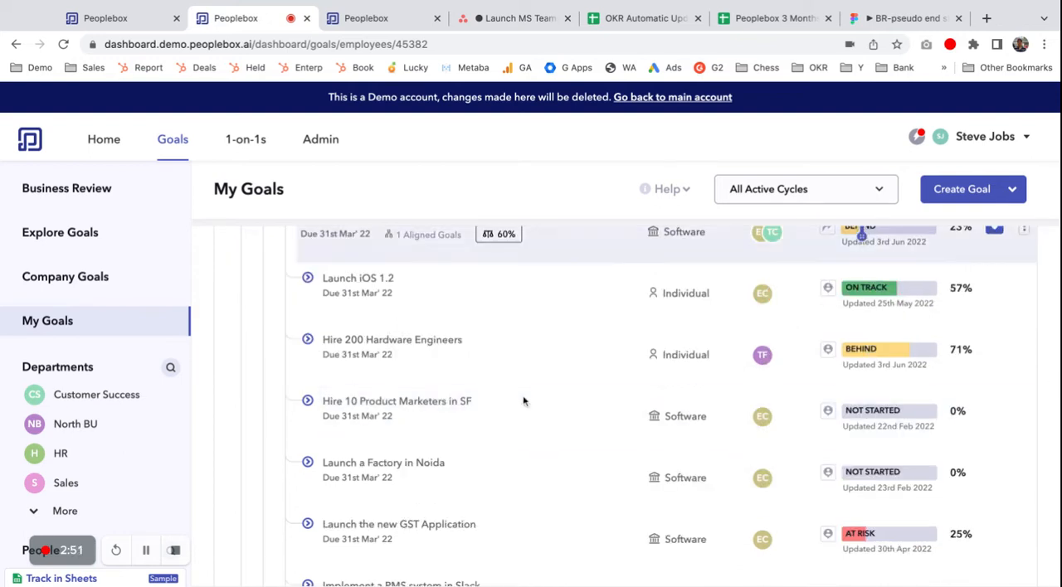
pyautogui.scroll(-5, 166, 447)
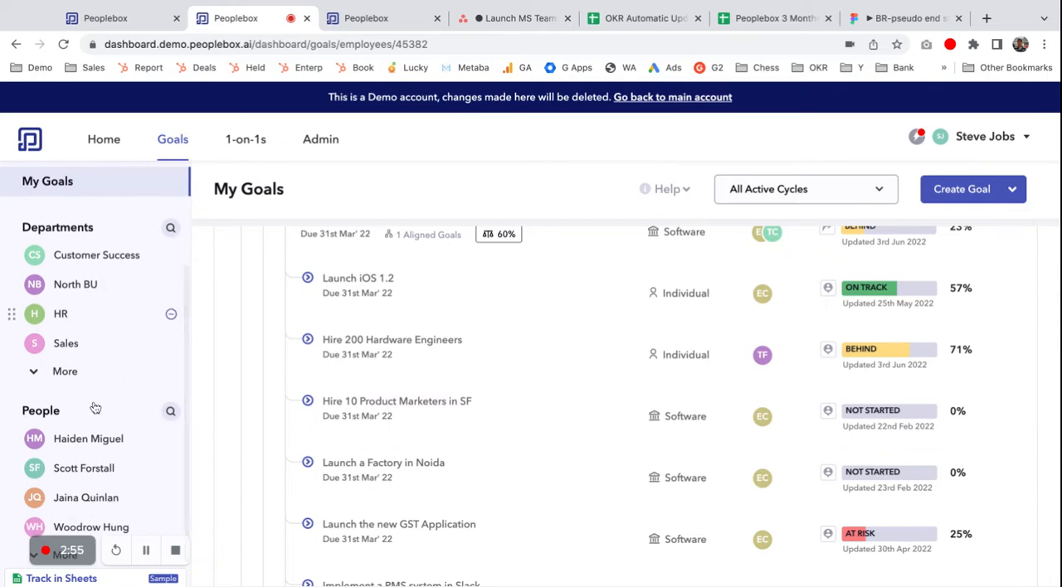
pyautogui.click(91, 262)
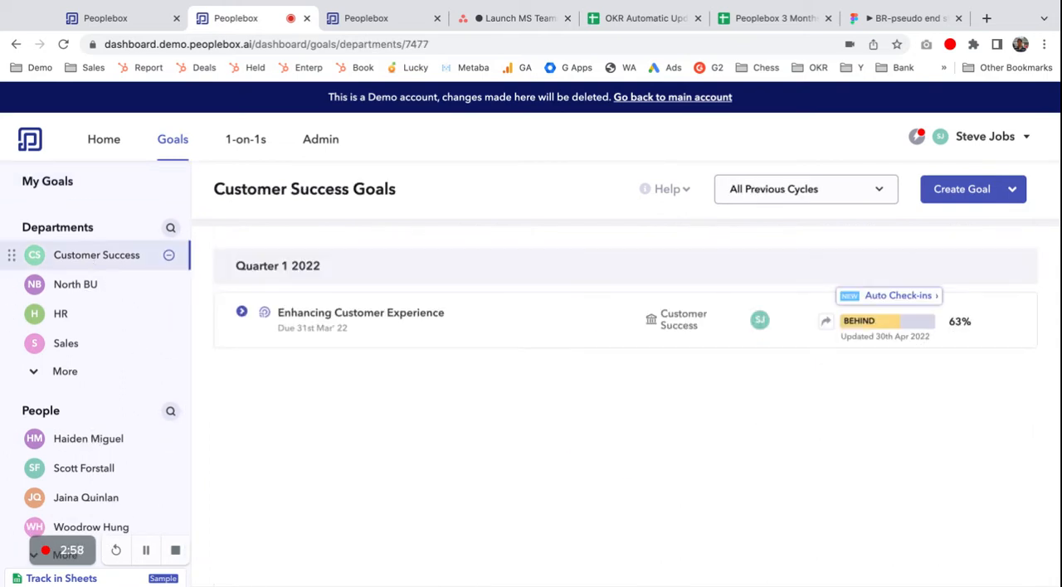
pyautogui.click(242, 313)
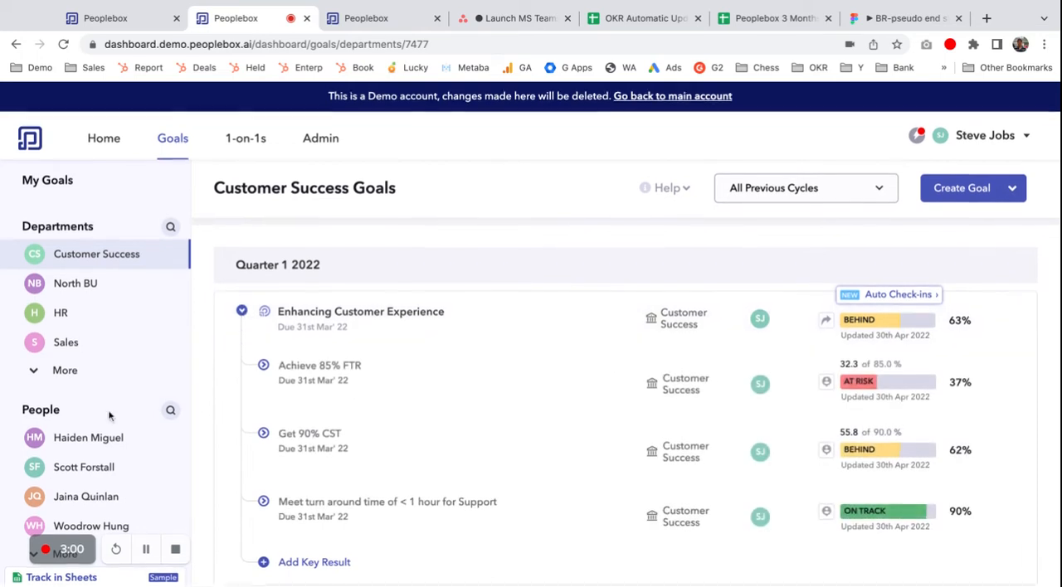
pyautogui.click(88, 439)
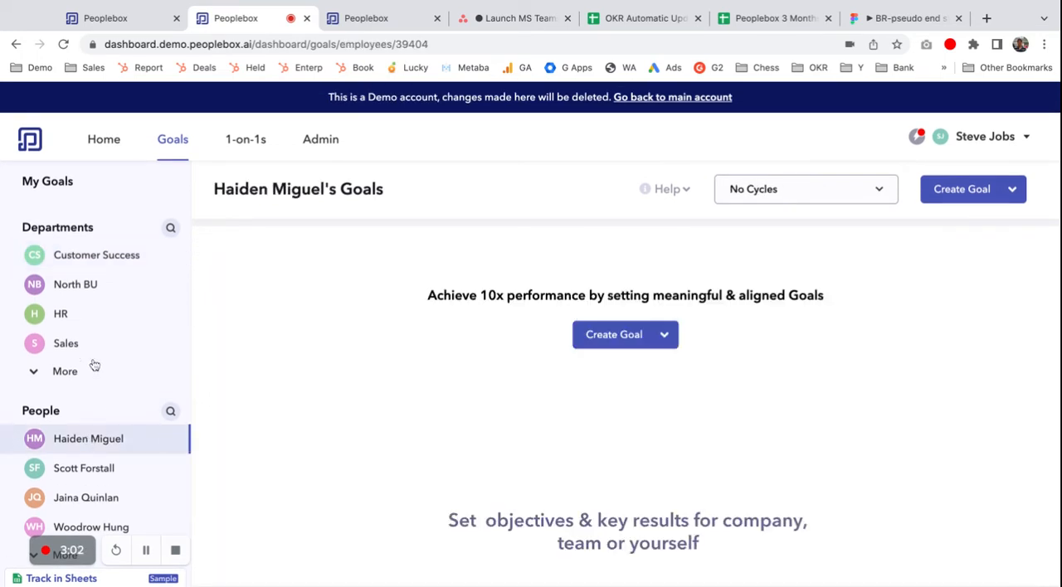
pyautogui.click(59, 312)
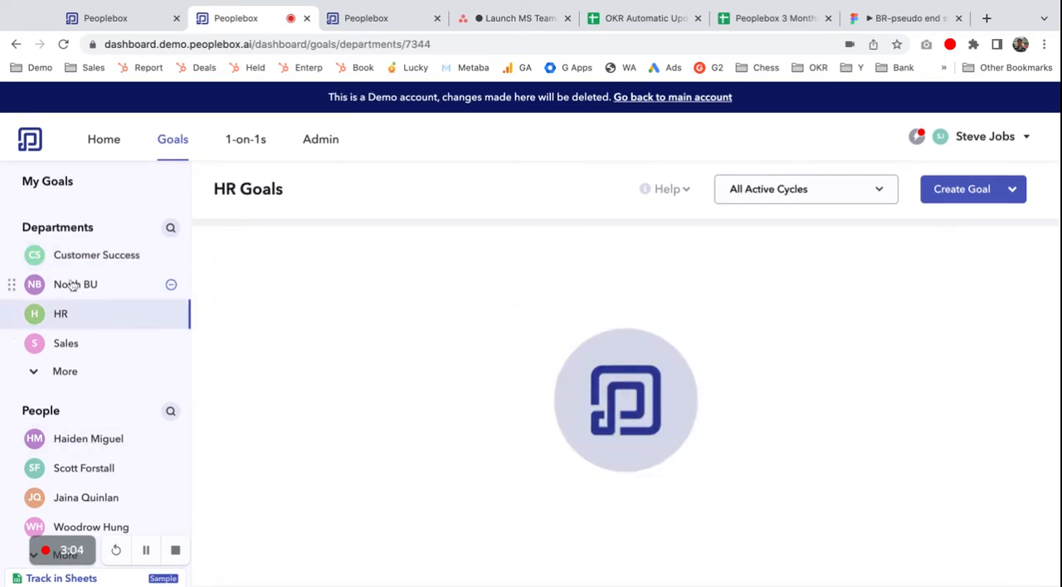
pyautogui.click(73, 284)
pyautogui.click(92, 257)
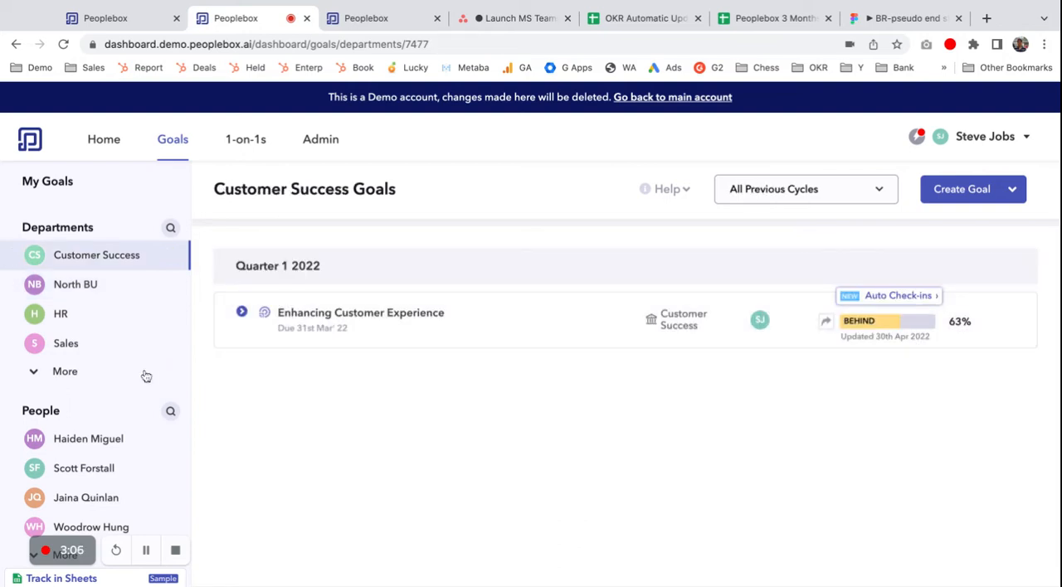
# Step: Start a new goal for the Customer Success department and examine its detail fields and progress-tracking options
pyautogui.click(963, 189)
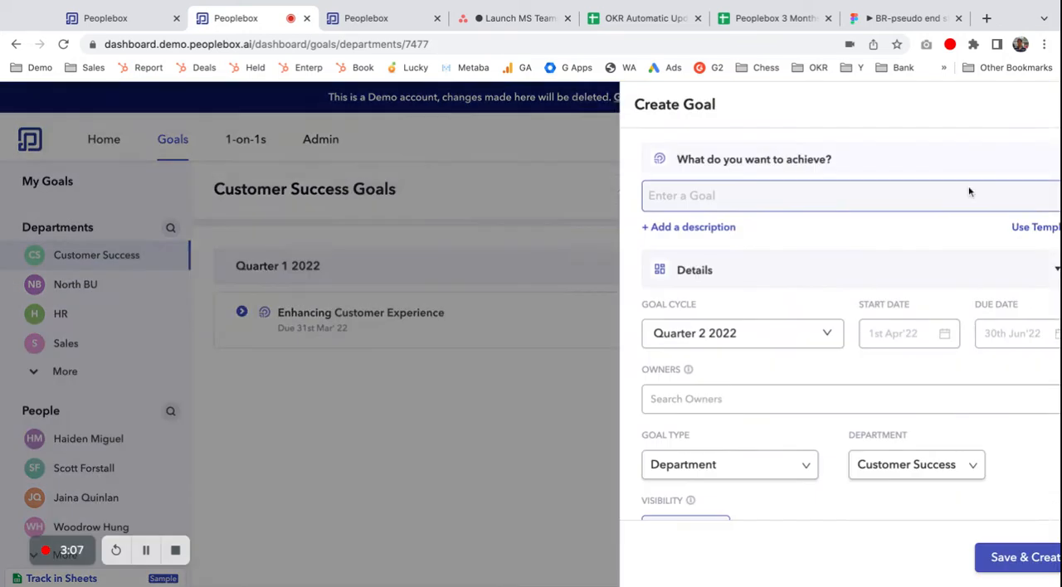
pyautogui.scroll(-1, 807, 271)
pyautogui.scroll(-5, 806, 271)
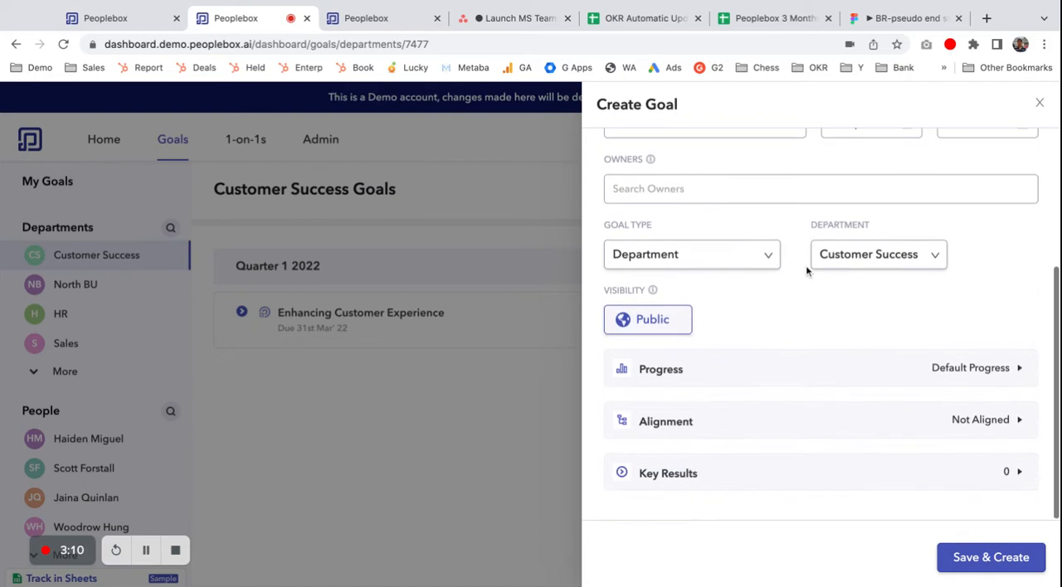
pyautogui.click(760, 384)
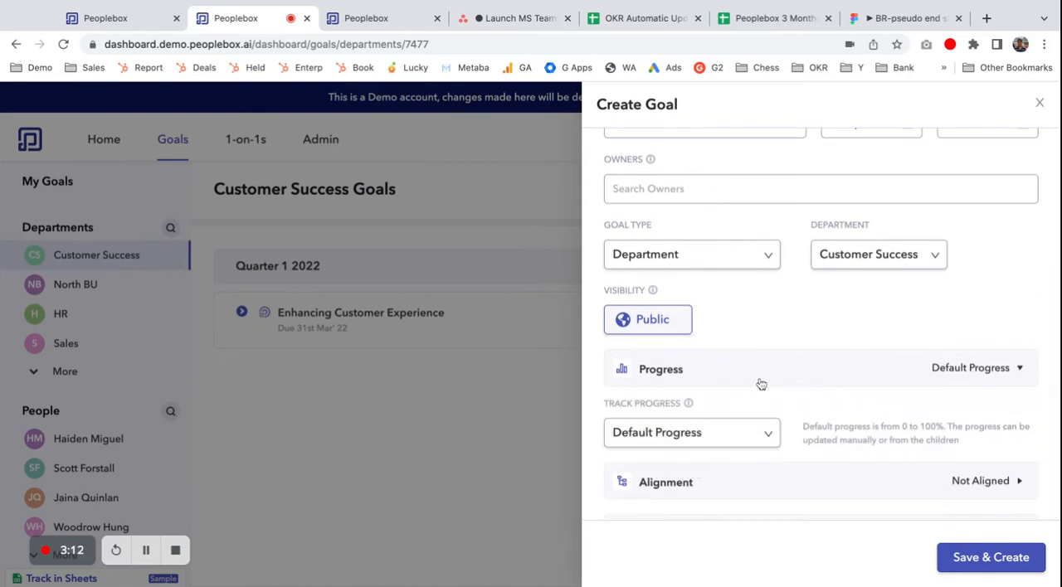
pyautogui.click(740, 432)
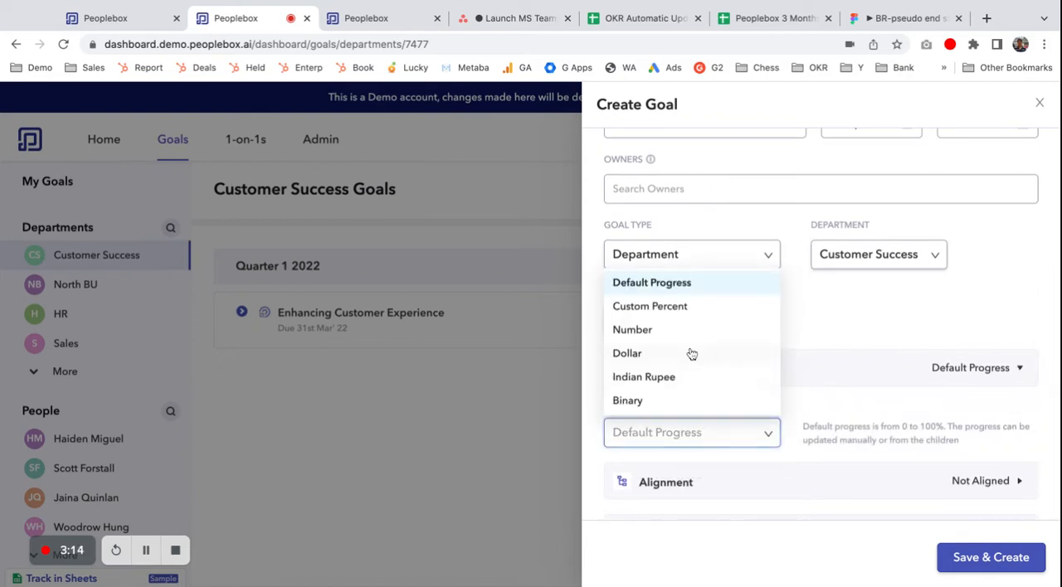
pyautogui.click(843, 313)
pyautogui.scroll(5, 954, 266)
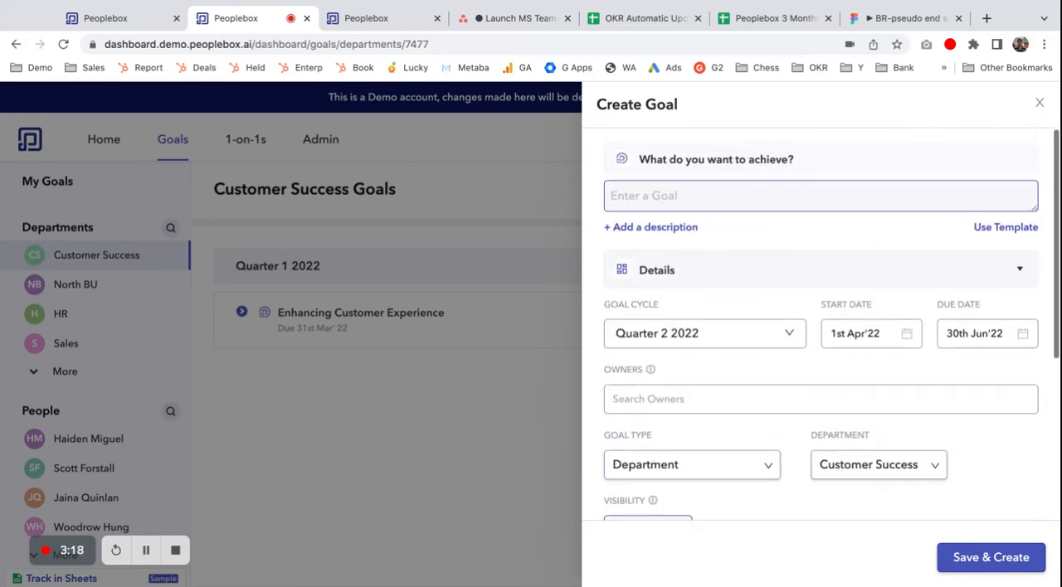
# Step: Open the goal templates for the new goal and show the Product category
pyautogui.click(1005, 228)
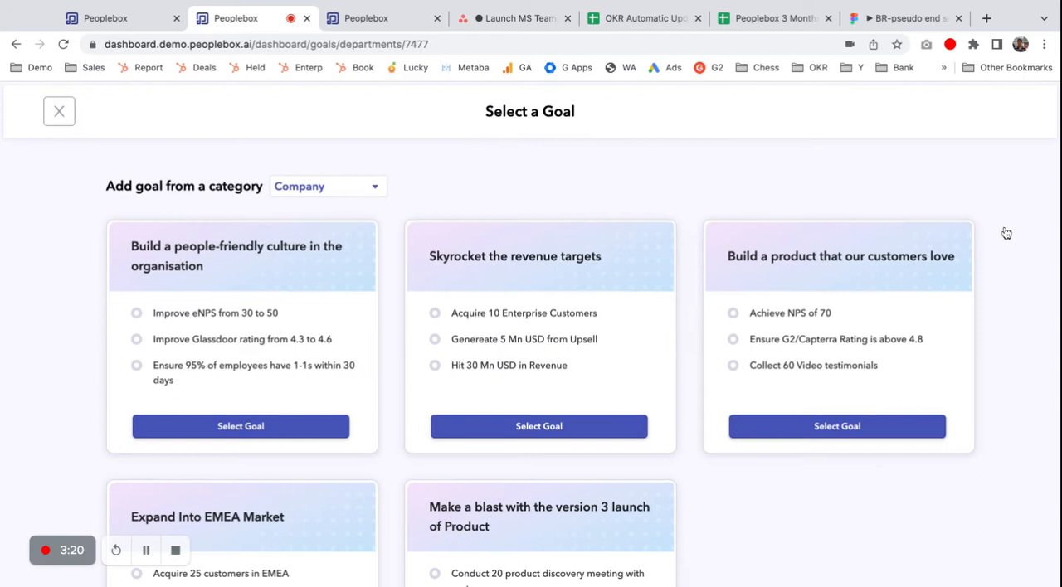
pyautogui.click(336, 188)
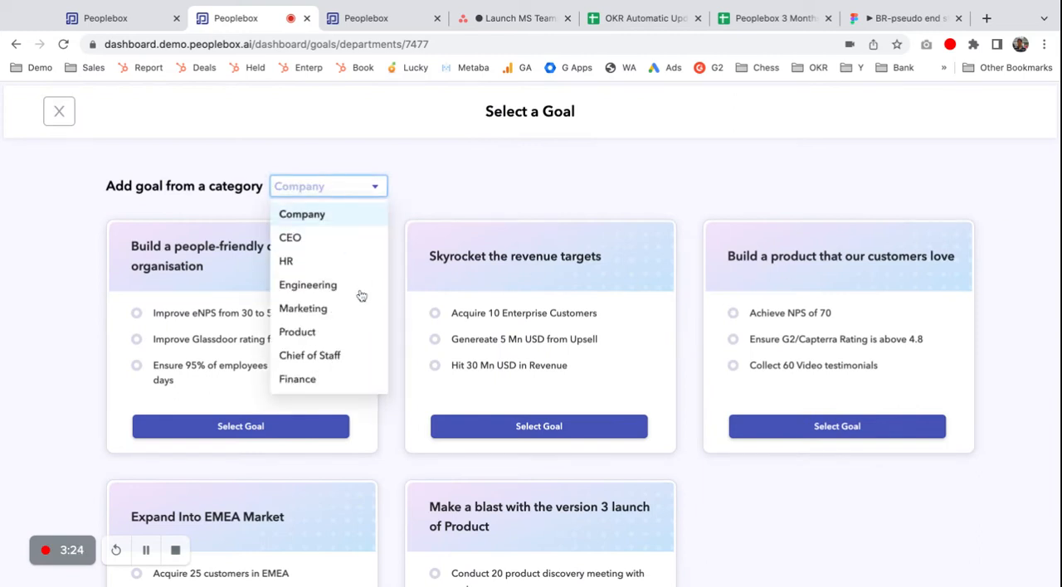
pyautogui.click(330, 334)
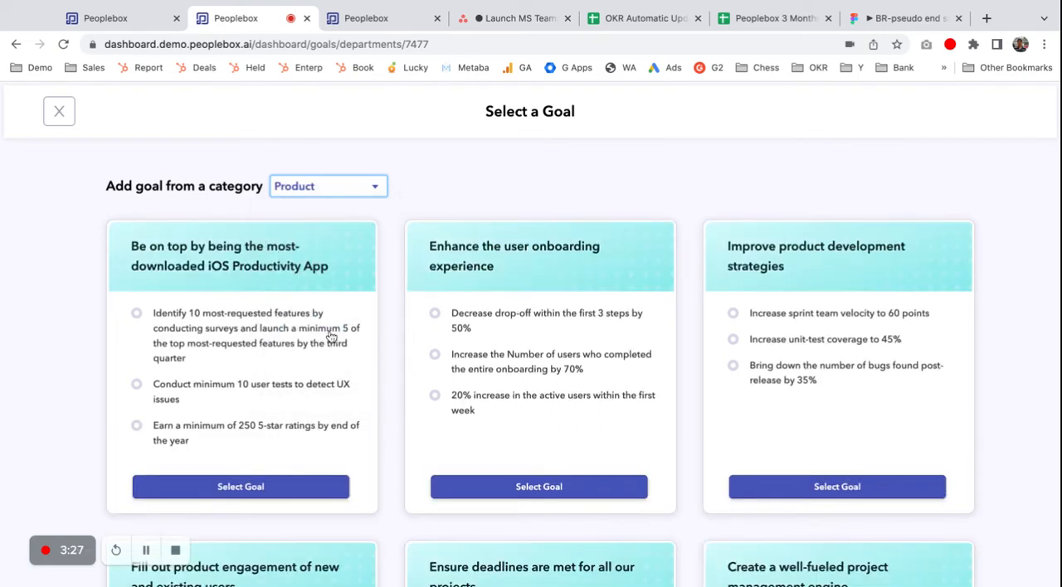
# Step: Load the "Be on top by being the most-downloaded iOS Productivity App" template, review its key results, and close the new goal without saving
pyautogui.click(289, 494)
pyautogui.scroll(-10, 849, 449)
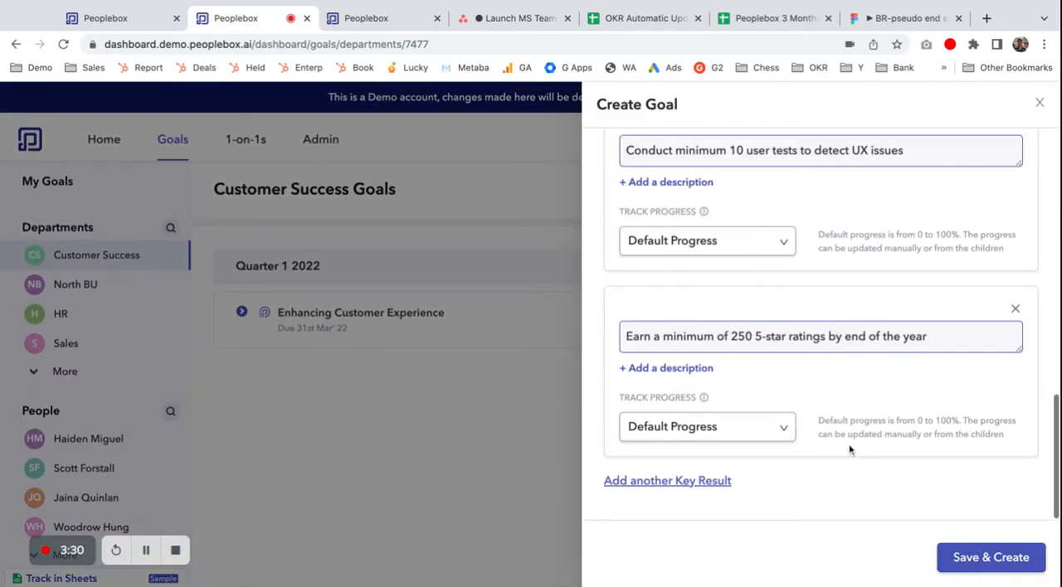
pyautogui.click(1039, 102)
pyautogui.scroll(3, 100, 382)
# Step: Show My Goals and expand the key results of "Delight customers in our retail-store experience"
pyautogui.click(70, 328)
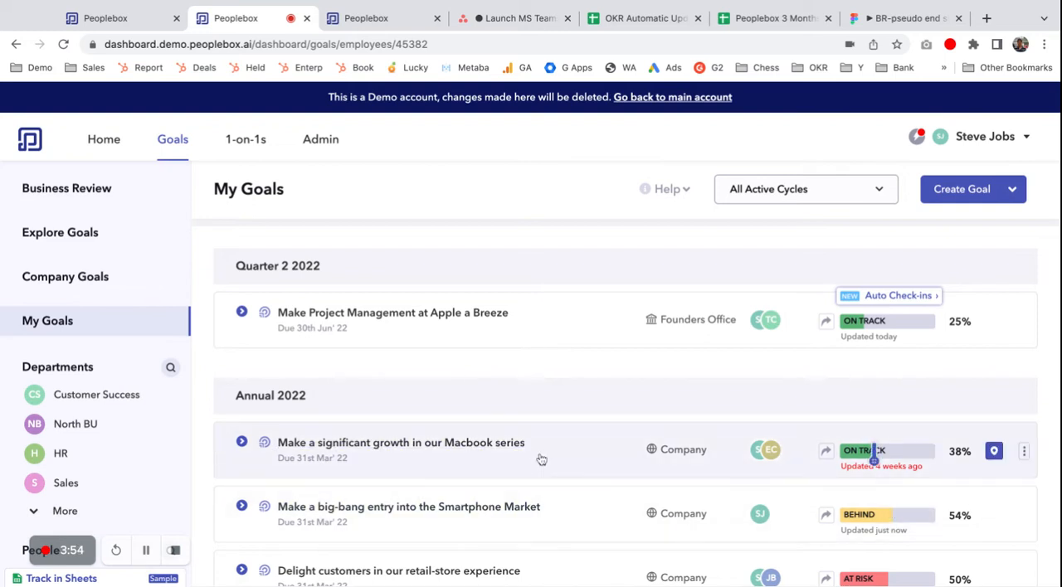
pyautogui.scroll(-3, 541, 459)
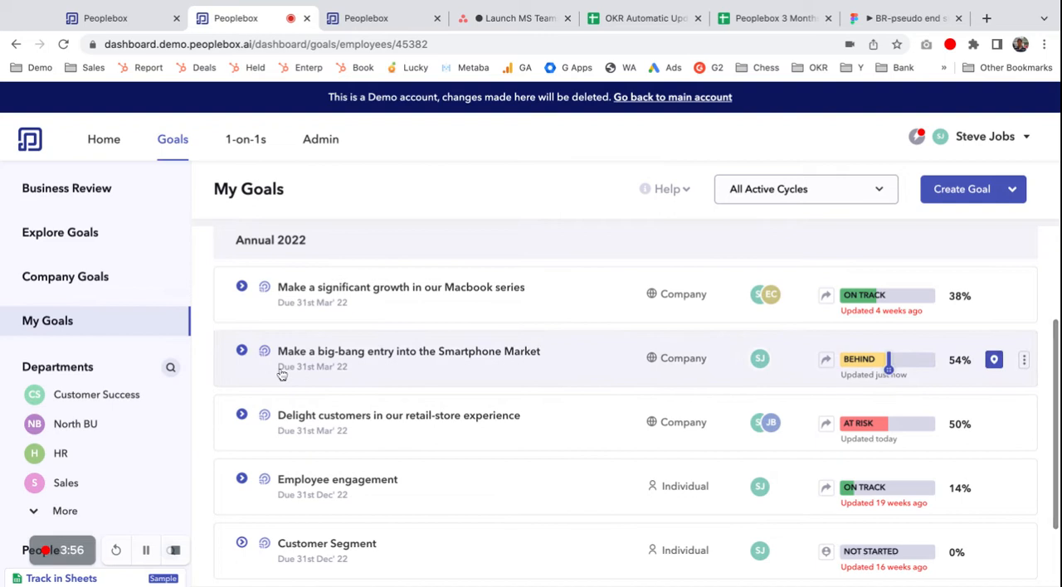
pyautogui.click(242, 417)
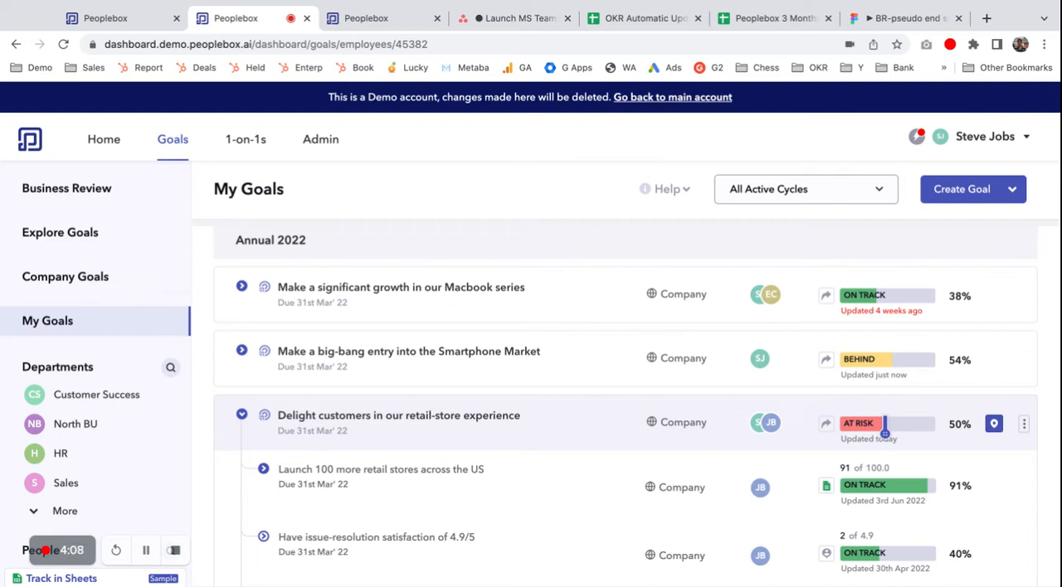
pyautogui.scroll(-1, 429, 497)
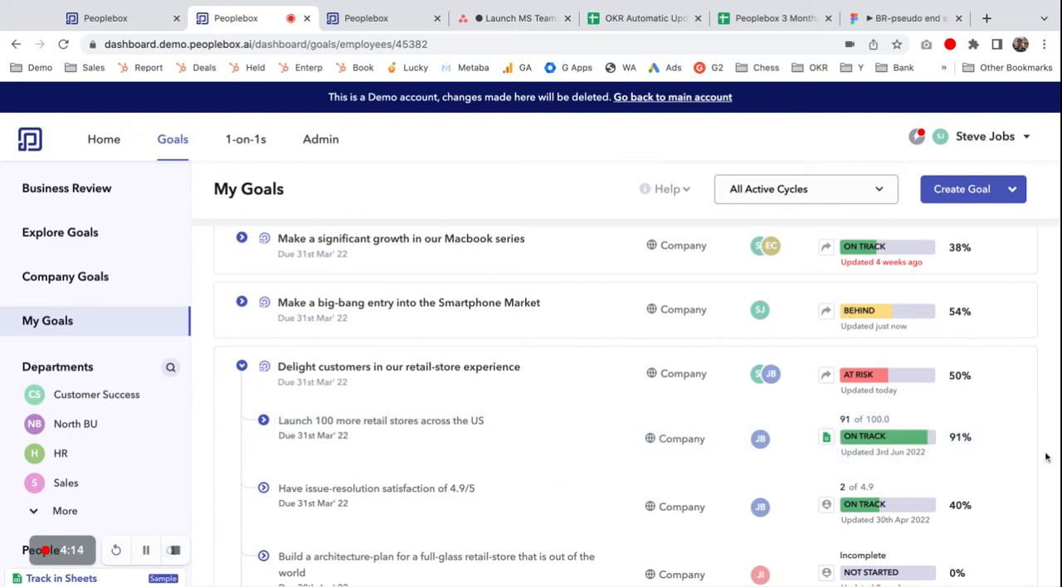
# Step: Open the key result "Launch 100 more retail stores across the US" for editing, examine its automatic-update sources and Google Sheets connection, and leave without saving
pyautogui.click(1025, 439)
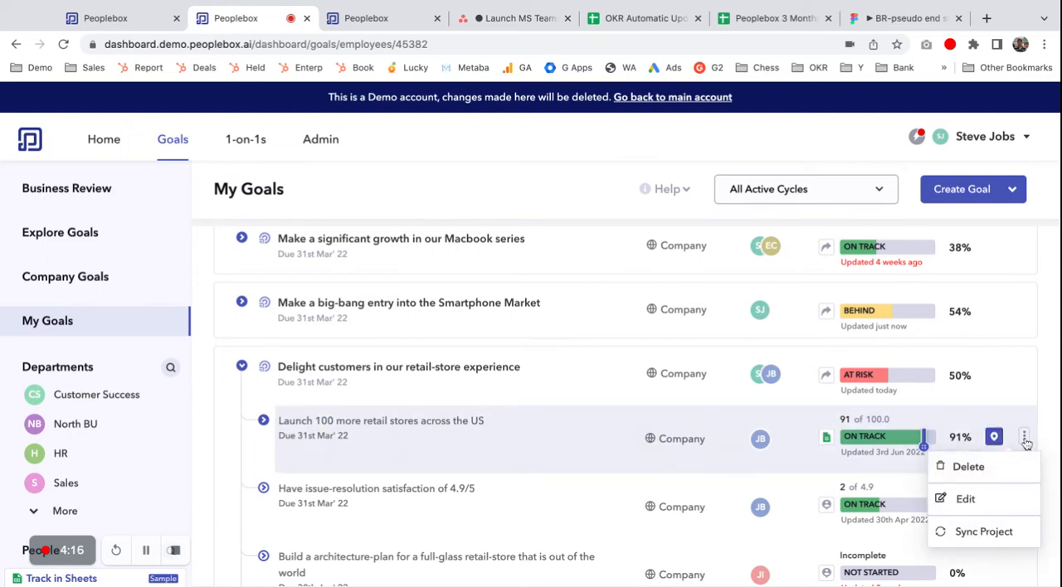
pyautogui.click(962, 500)
pyautogui.scroll(-5, 853, 444)
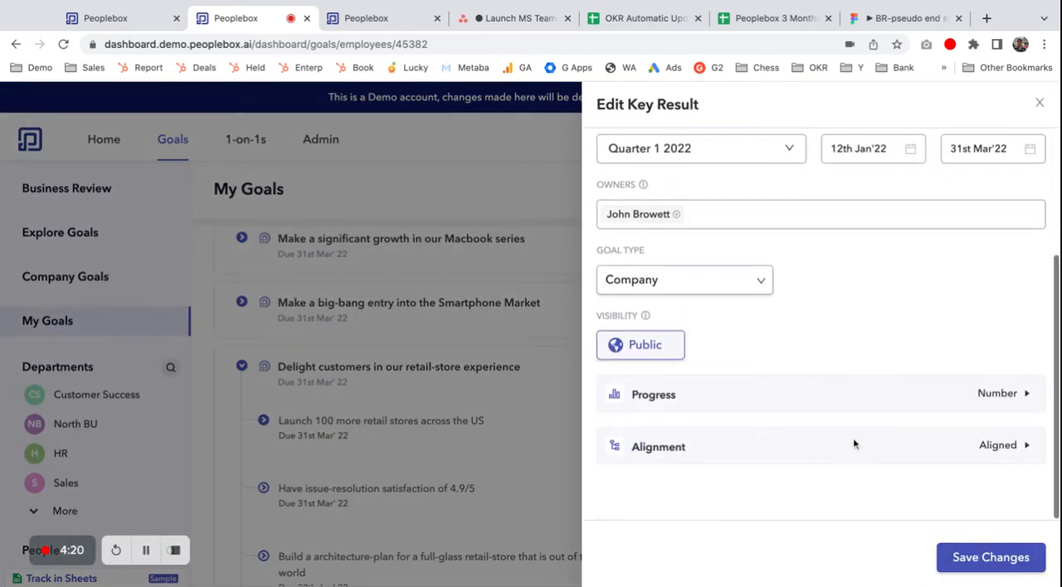
pyautogui.click(704, 397)
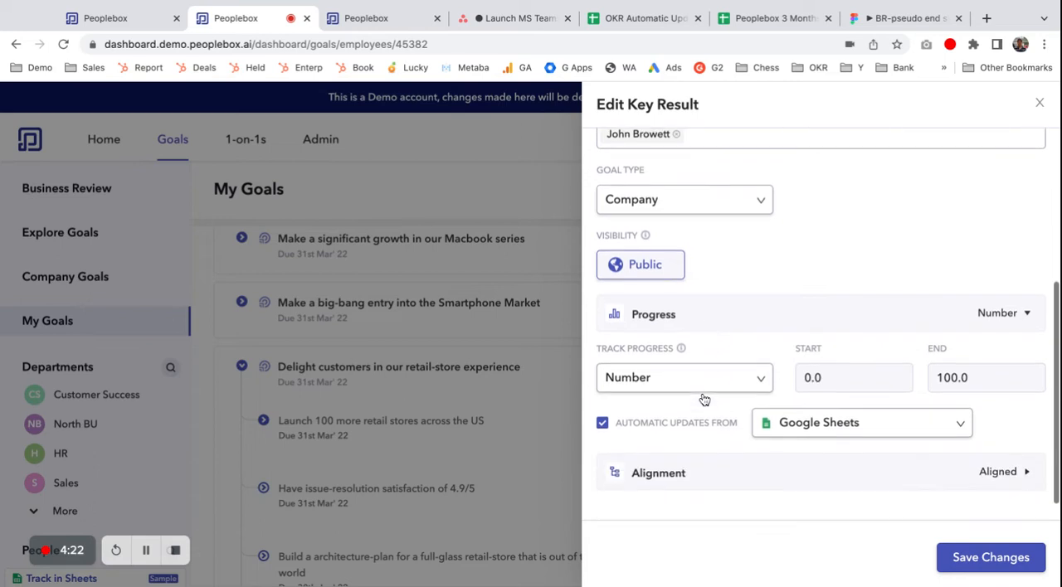
pyautogui.click(799, 431)
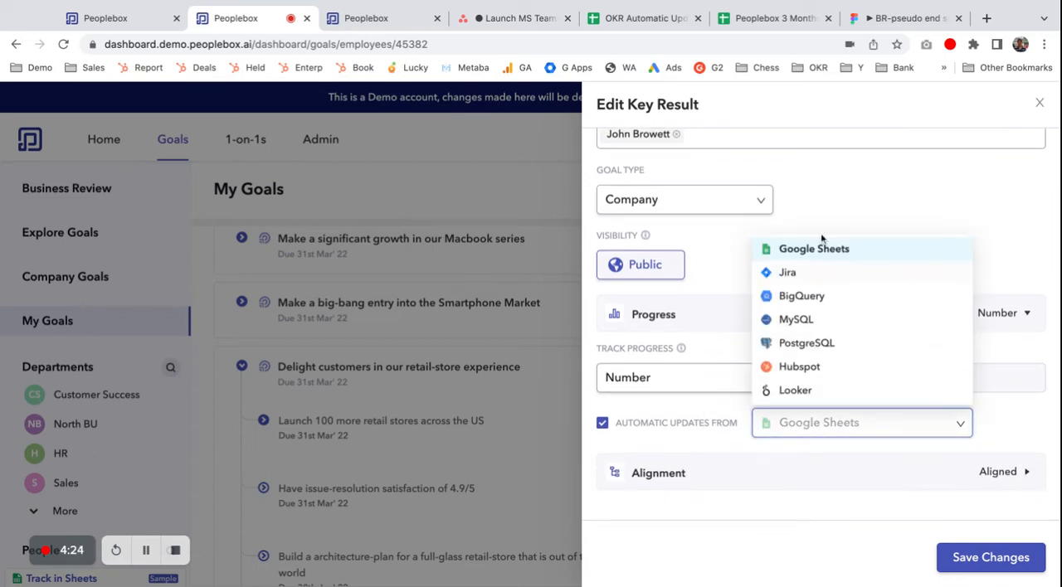
pyautogui.click(808, 250)
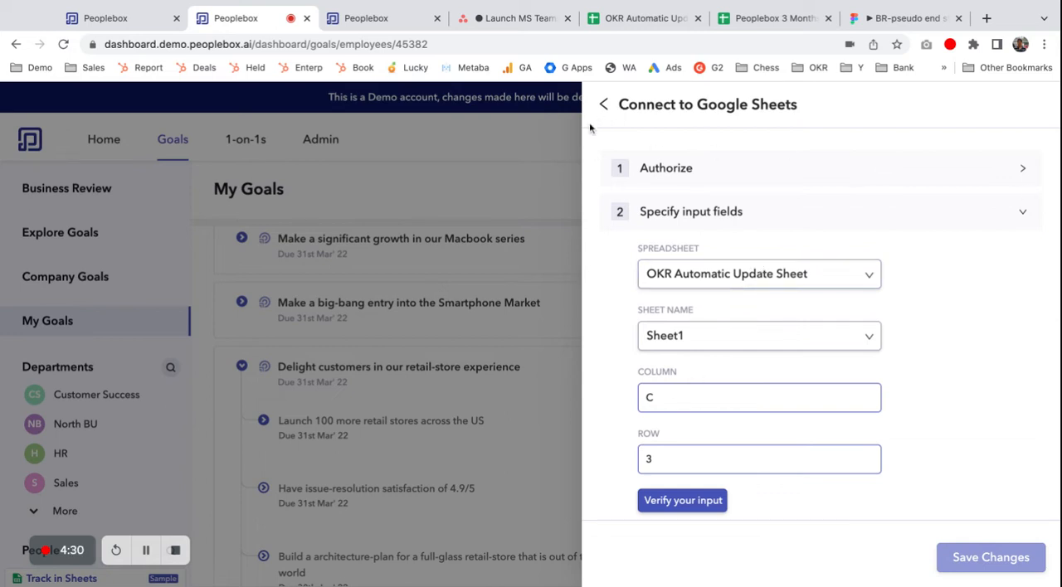
pyautogui.click(541, 162)
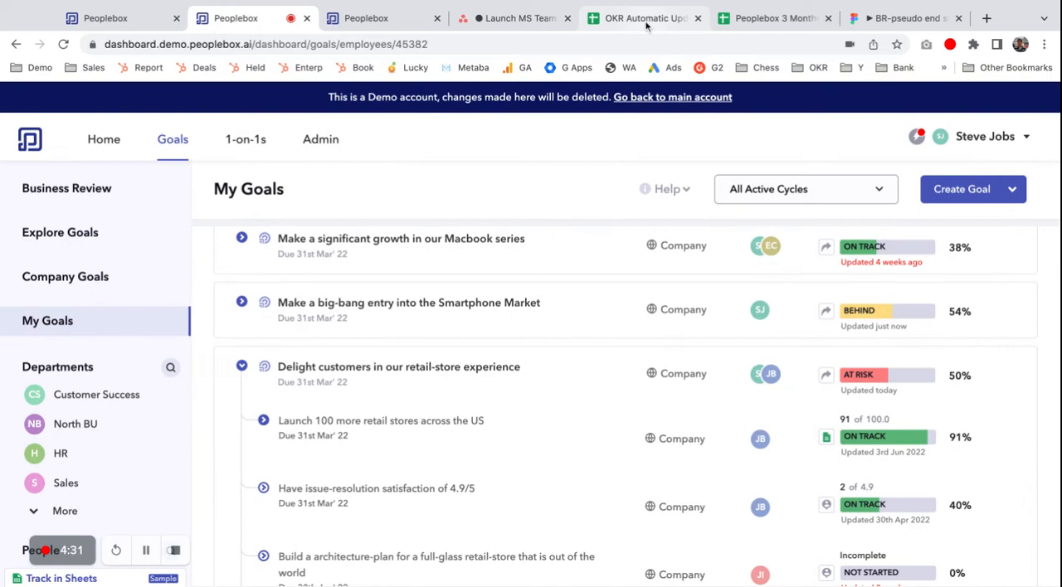
# Step: Switch to the OKR Automatic Update Sheet in Google Sheets and set the No of Retail Stores value in C3 to 96
pyautogui.click(646, 20)
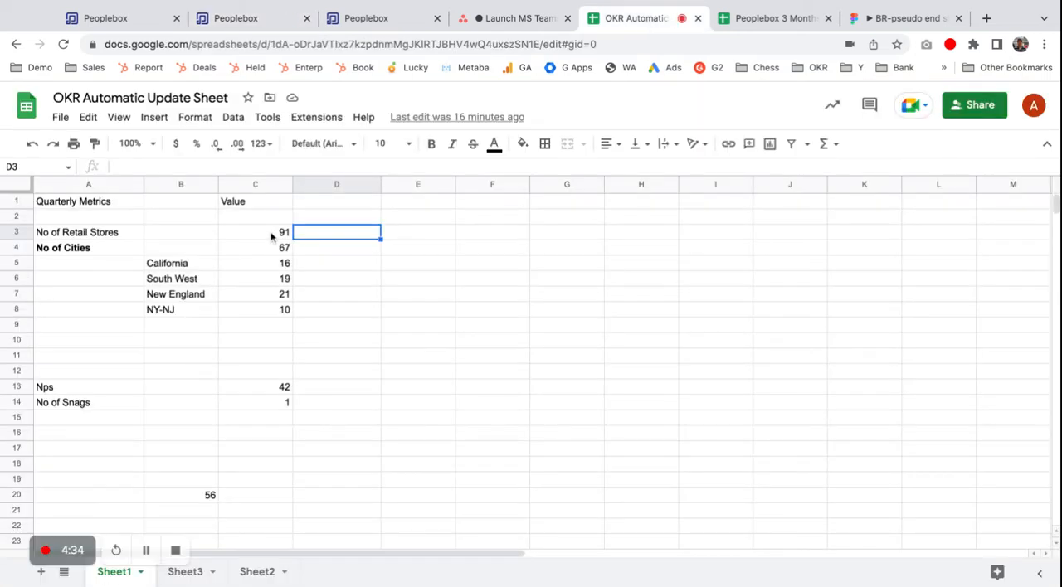
pyautogui.click(271, 237)
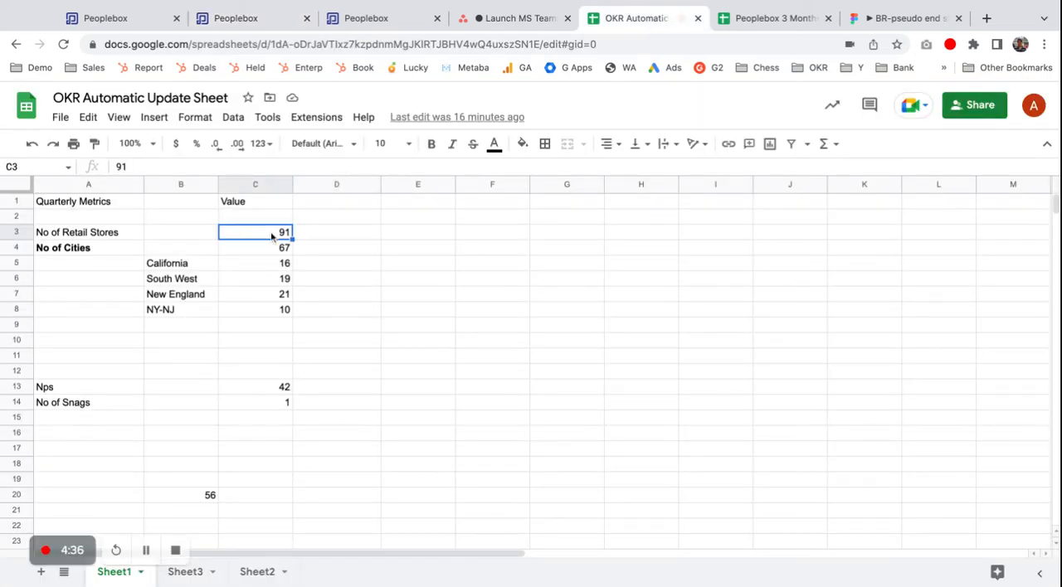
pyautogui.write('96')
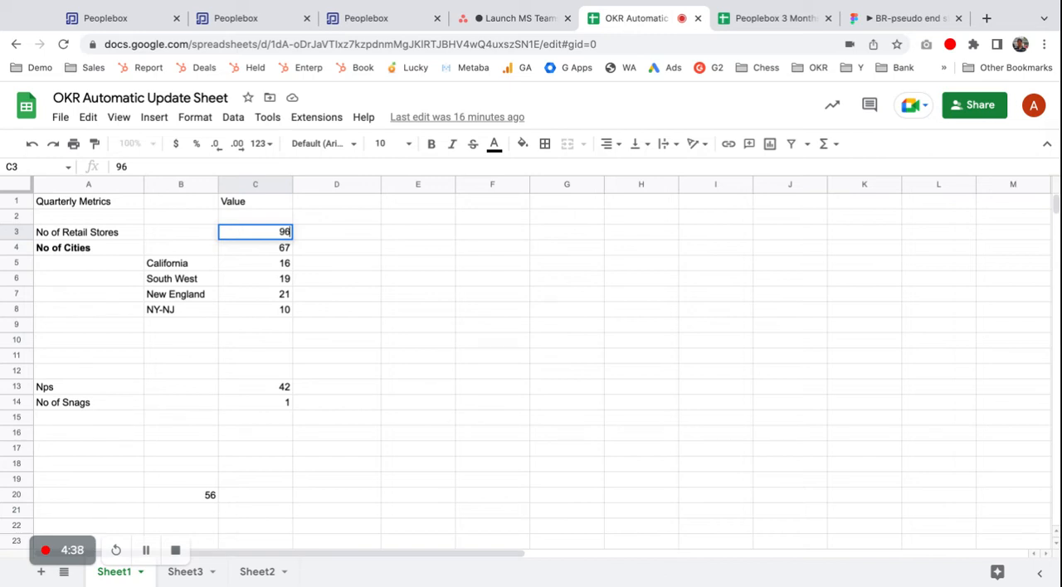
pyautogui.press('Tab')
# Step: Return to My Goals in Peoplebox and sync the key result "Launch 100 more retail stores across the US" with Google Sheets
pyautogui.press('super+1')
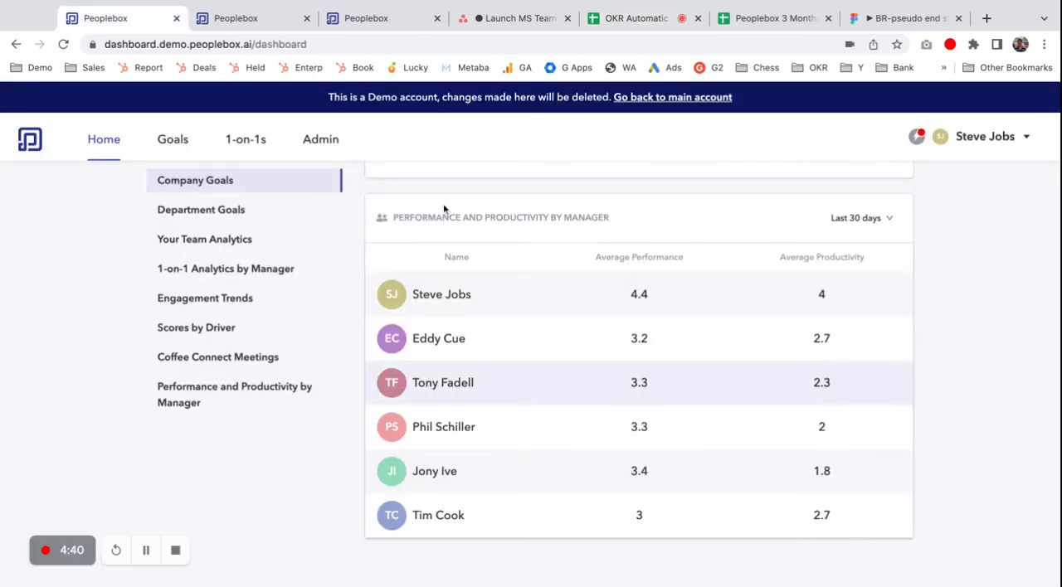
pyautogui.click(217, 18)
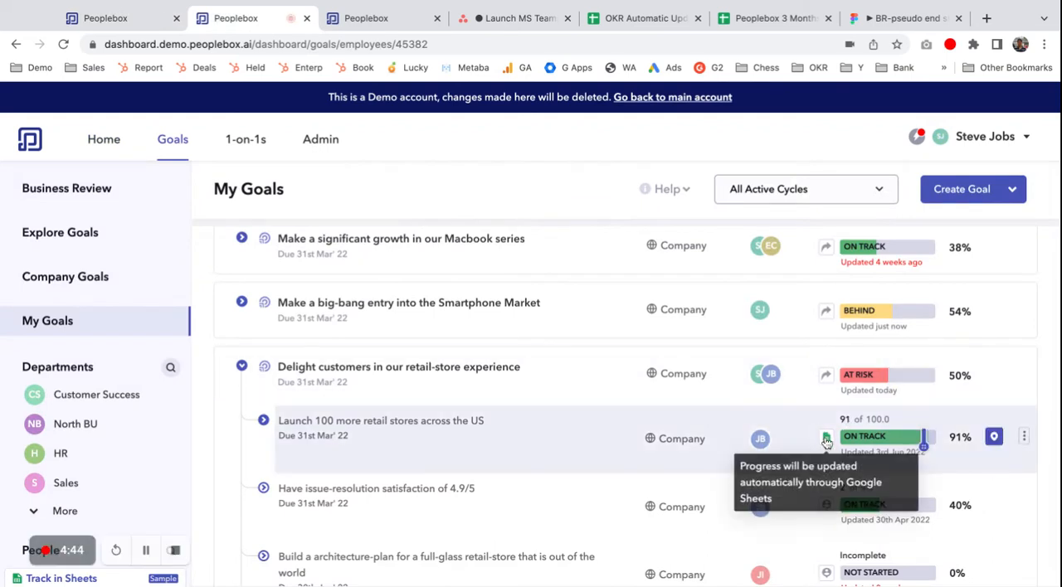
pyautogui.moveTo(825, 440)
pyautogui.click(767, 401)
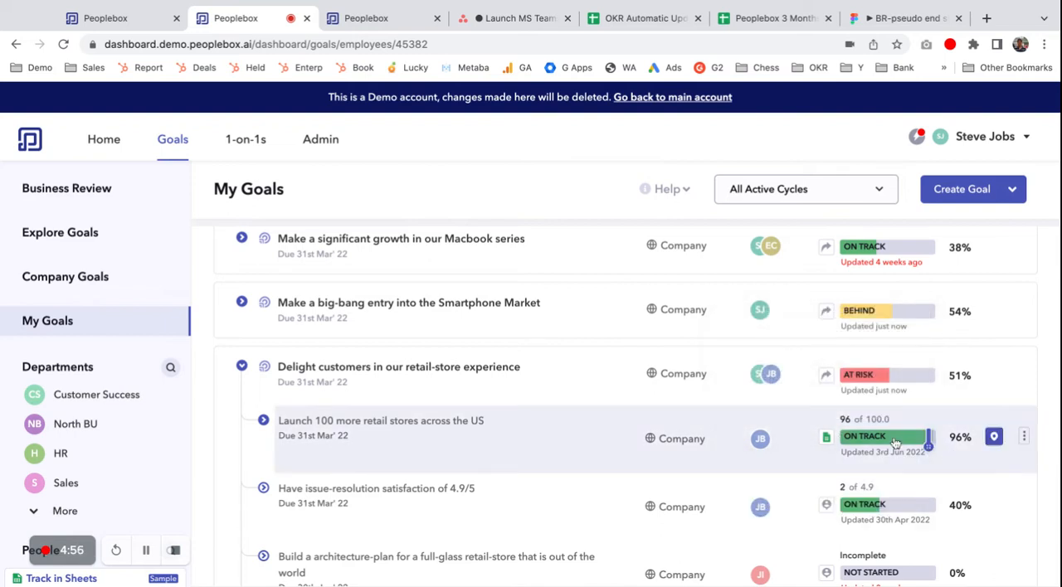
# Step: Expand the Quarter 2 2022 goal "Make Project Management at Apple a Breeze" and check the Launch MS Teams Integration project's data source
pyautogui.scroll(3, 895, 442)
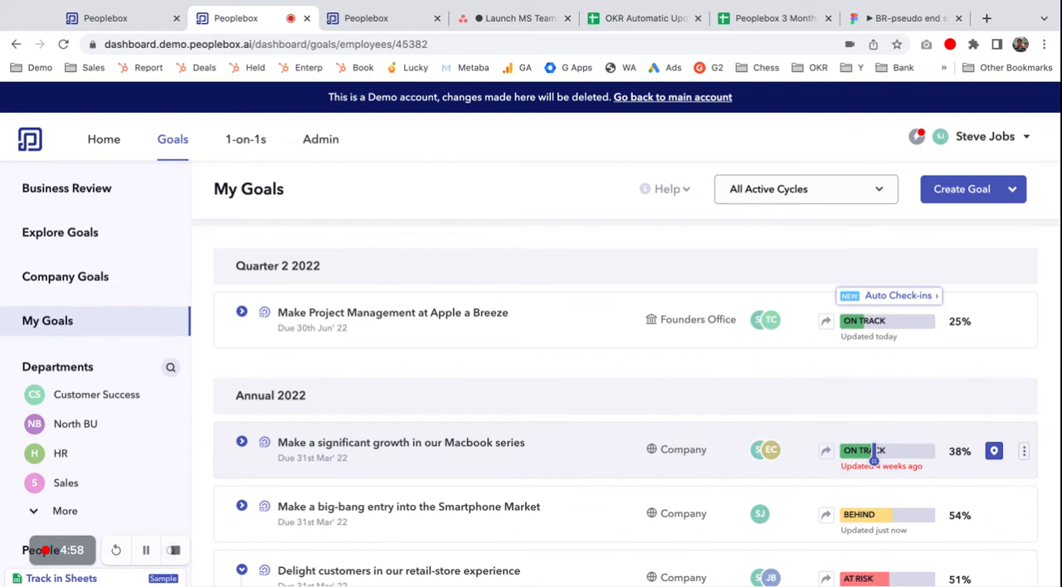
pyautogui.click(242, 312)
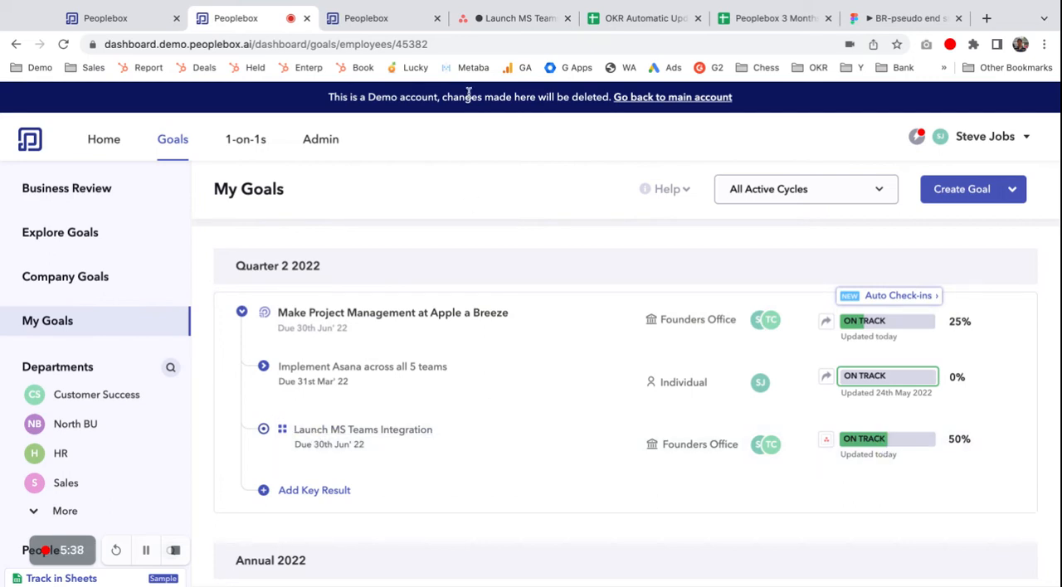
pyautogui.moveTo(832, 443)
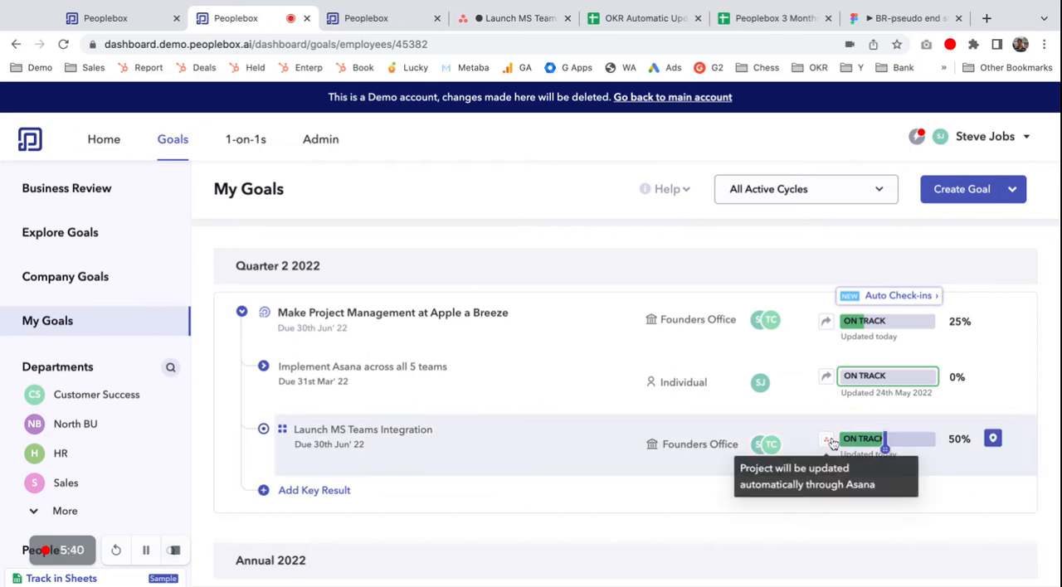
# Step: Switch to the Launch MS Teams Integration project in Asana and mark the Authorization and Section 1 Task tasks complete
pyautogui.click(520, 26)
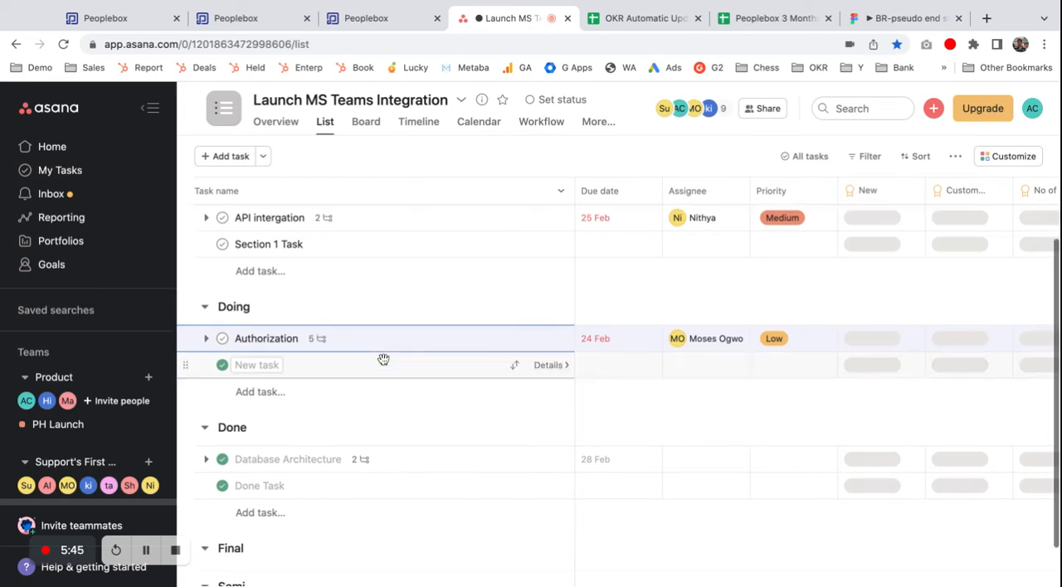
pyautogui.click(222, 338)
pyautogui.click(223, 245)
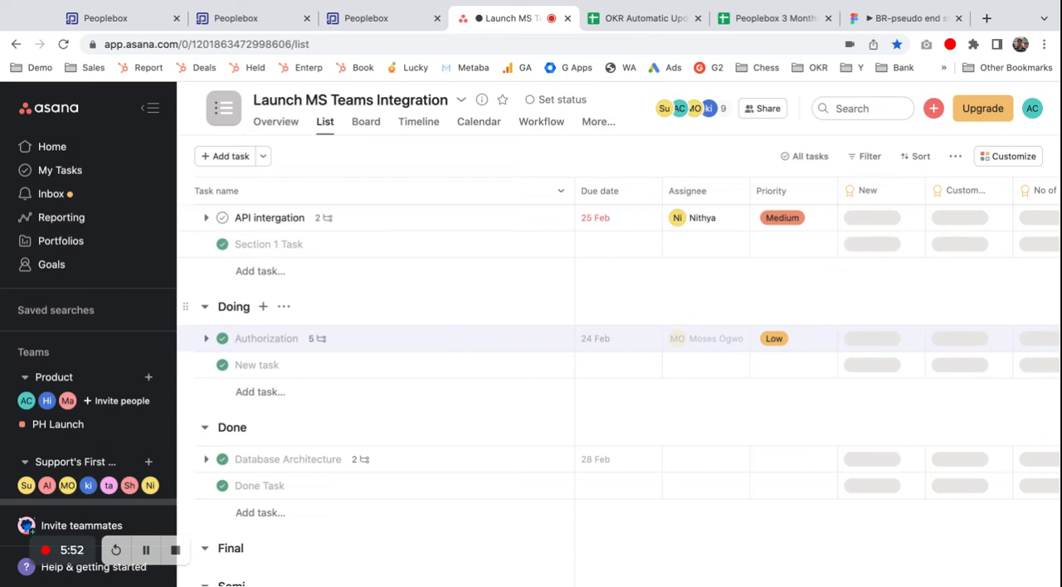
# Step: Return to My Goals in Peoplebox and sync the Launch MS Teams Integration project with Asana
pyautogui.press('super+1')
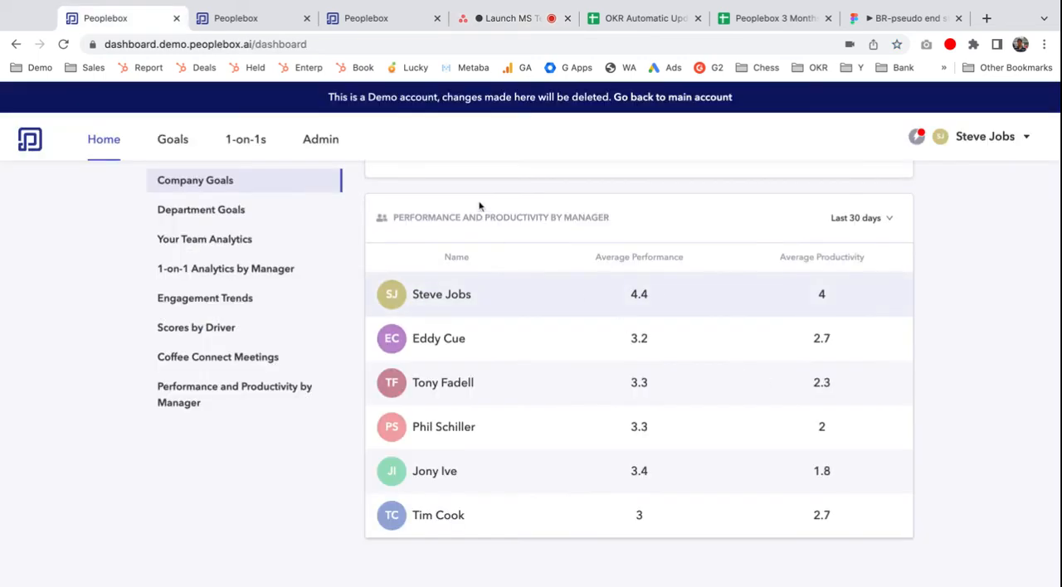
pyautogui.press('super+2')
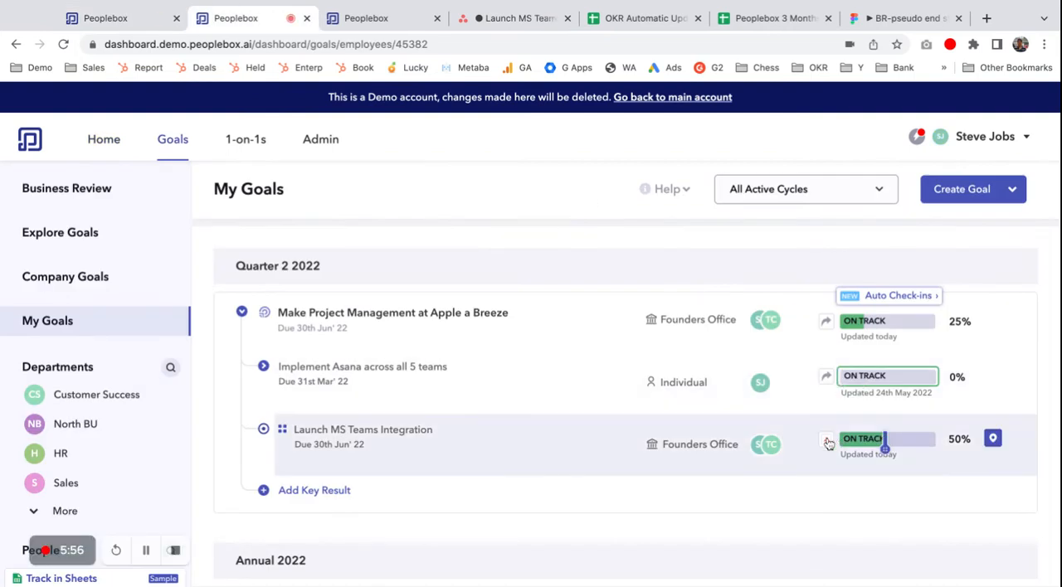
pyautogui.moveTo(826, 440)
pyautogui.click(786, 406)
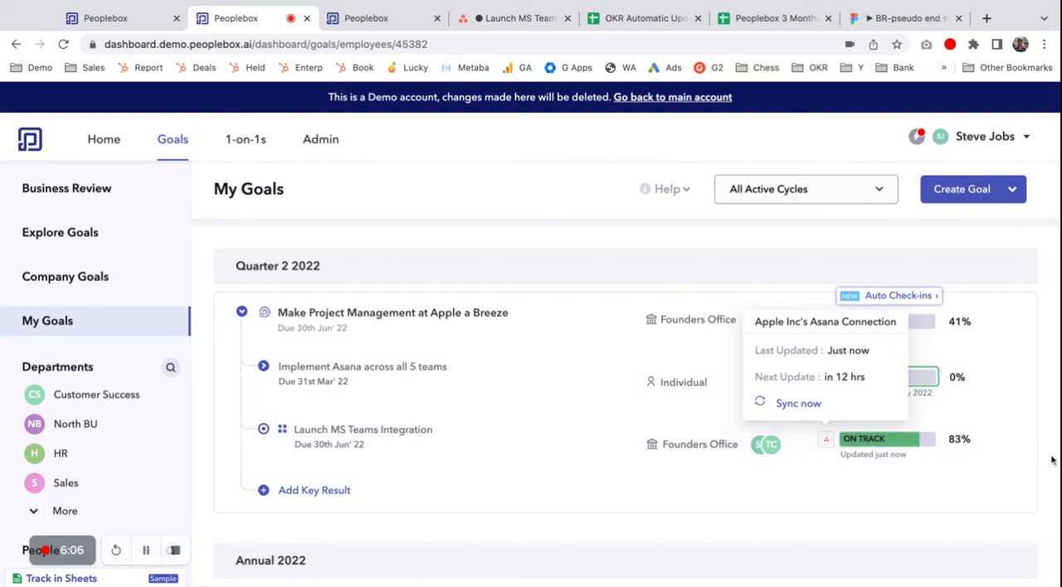
# Step: Open the Launch MS Teams Integration project, look through its task list and completion states, and go back to My Goals
pyautogui.click(355, 431)
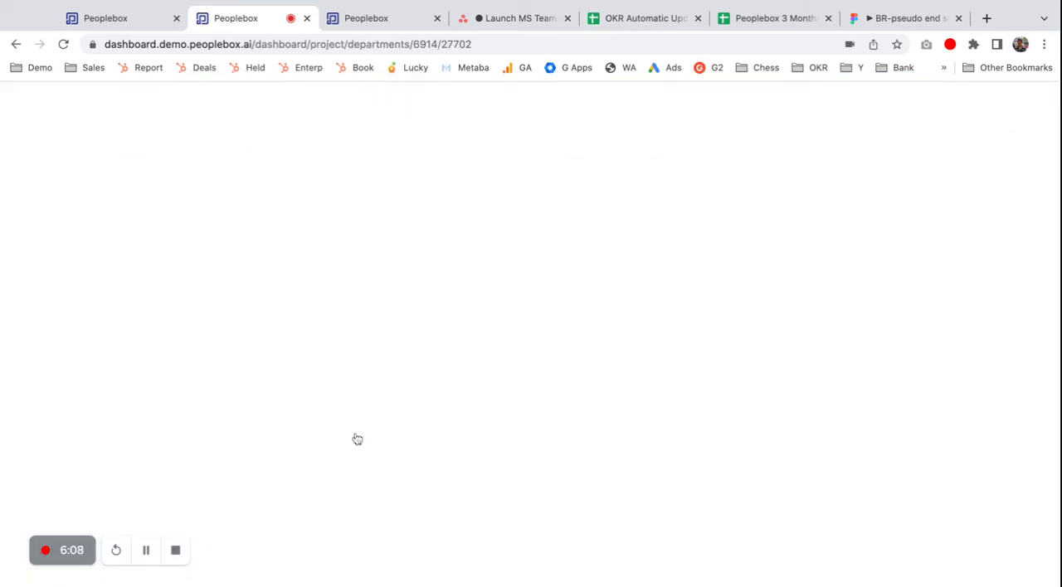
pyautogui.scroll(-5, 356, 438)
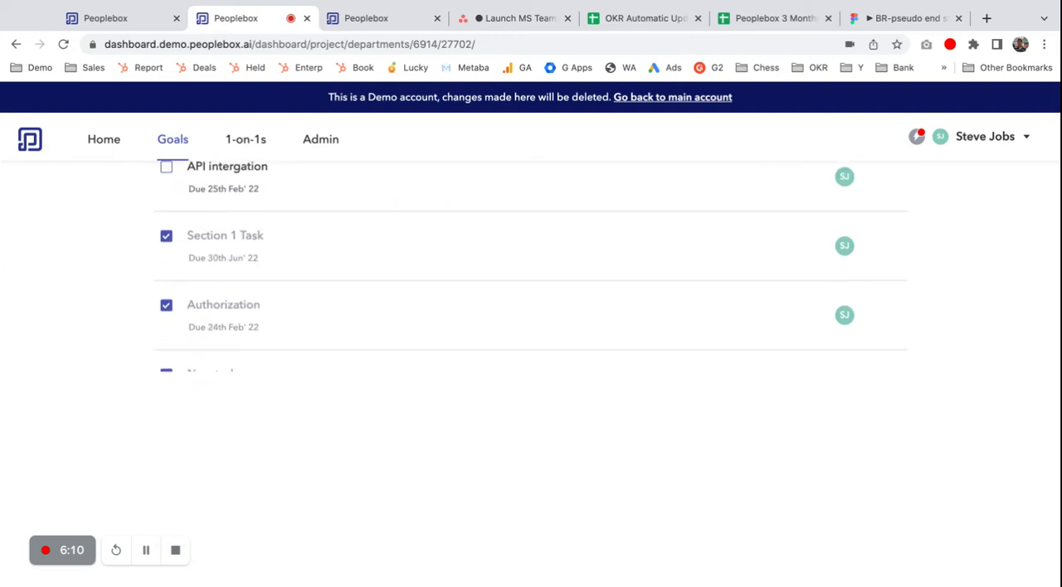
pyautogui.scroll(1, 259, 329)
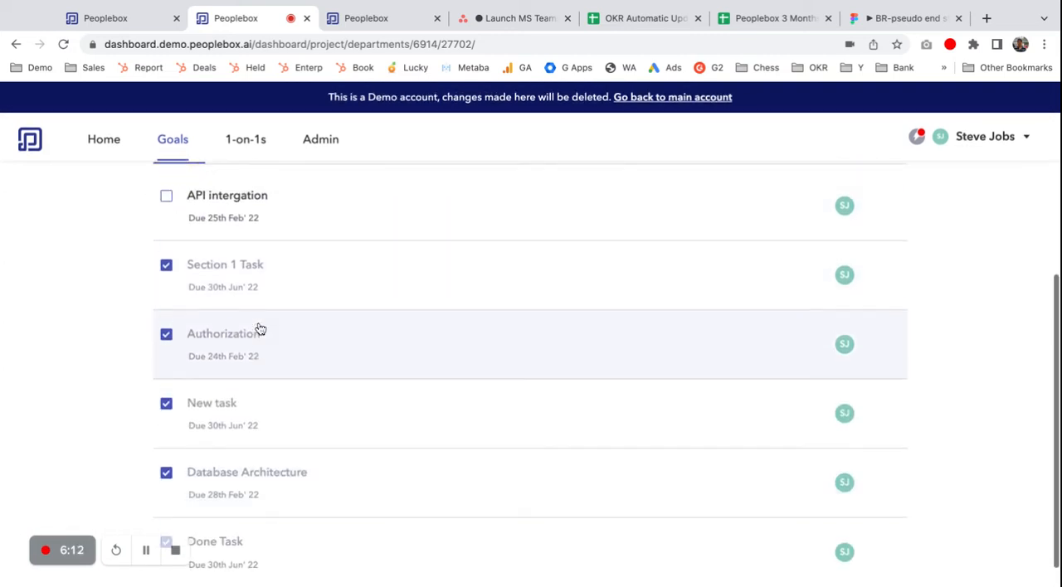
pyautogui.scroll(4, 259, 328)
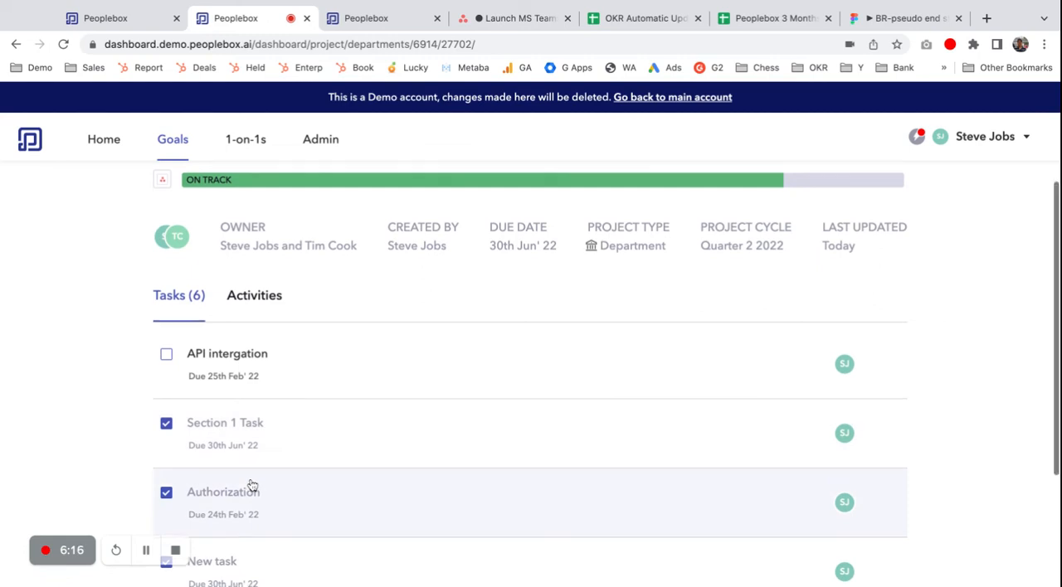
pyautogui.scroll(-5, 250, 485)
pyautogui.scroll(9, 242, 362)
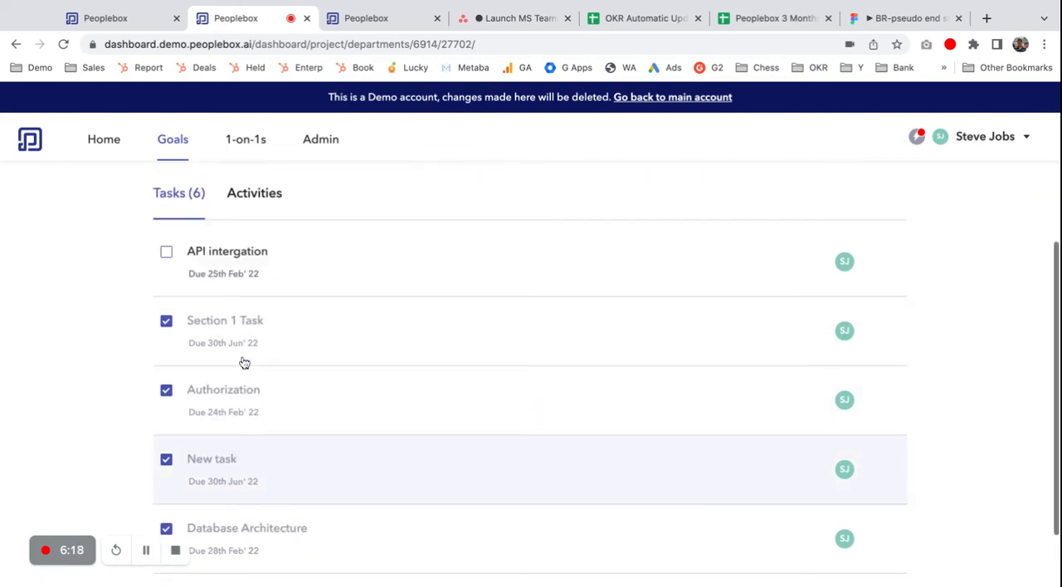
pyautogui.click(196, 200)
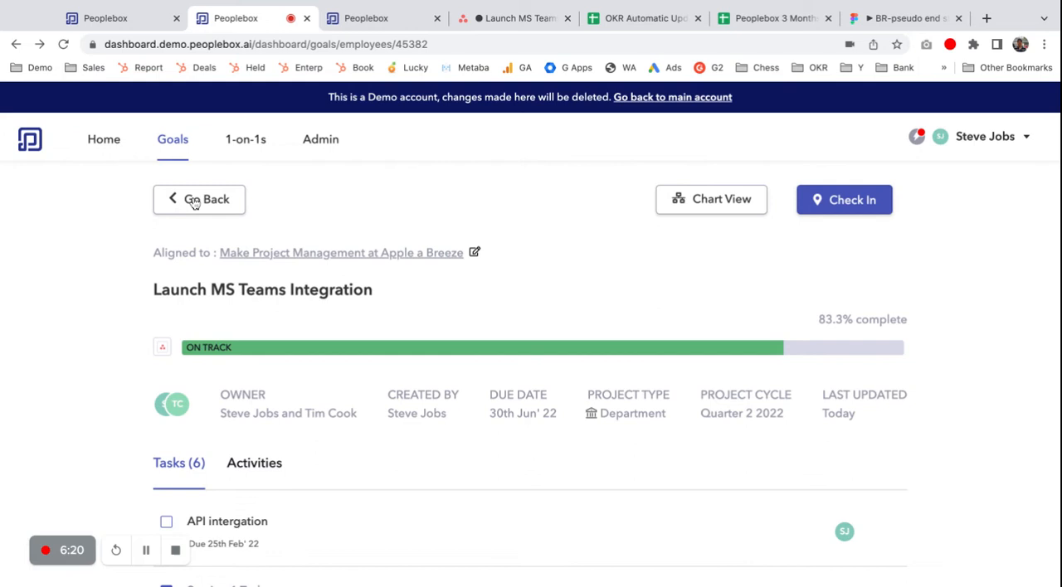
# Step: Open the goal "Make a big-bang entry into the Smartphone Market" and look through its key results
pyautogui.scroll(-3, 395, 412)
pyautogui.click(374, 400)
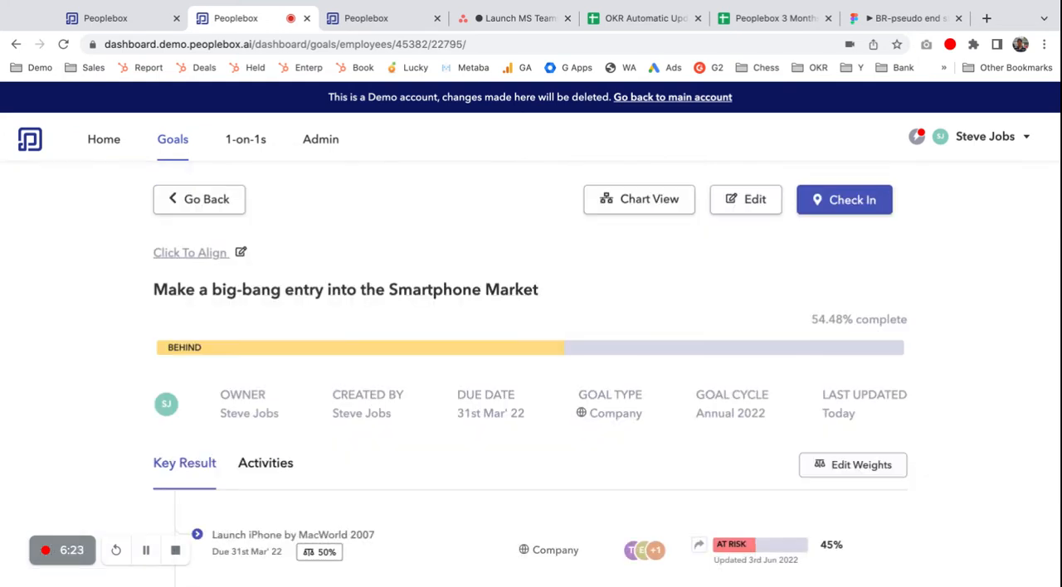
pyautogui.scroll(-2, 407, 373)
pyautogui.scroll(2, 438, 354)
# Step: Show the smartphone market goal in Chart View and explore its aligned goals, including the Launch iPhone by MacWorld 2007 branch
pyautogui.click(628, 200)
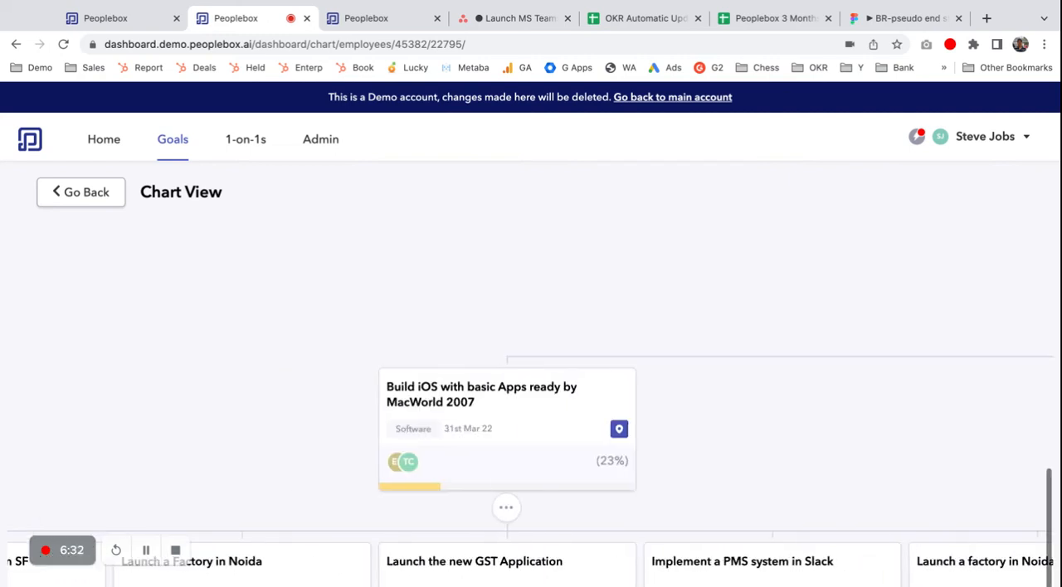
pyautogui.click(558, 501)
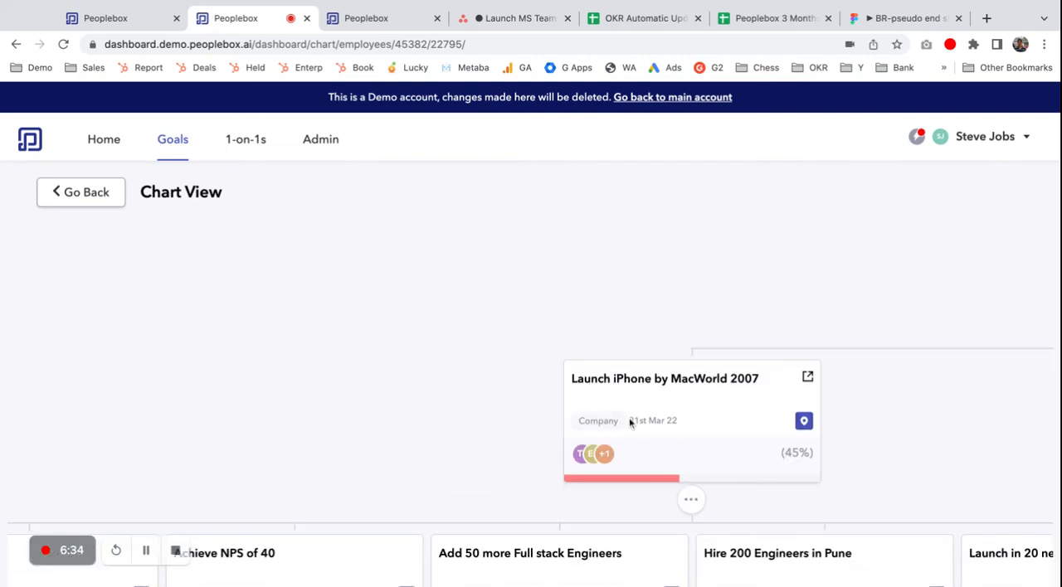
pyautogui.scroll(-3, 628, 422)
pyautogui.hscroll(7, 629, 423)
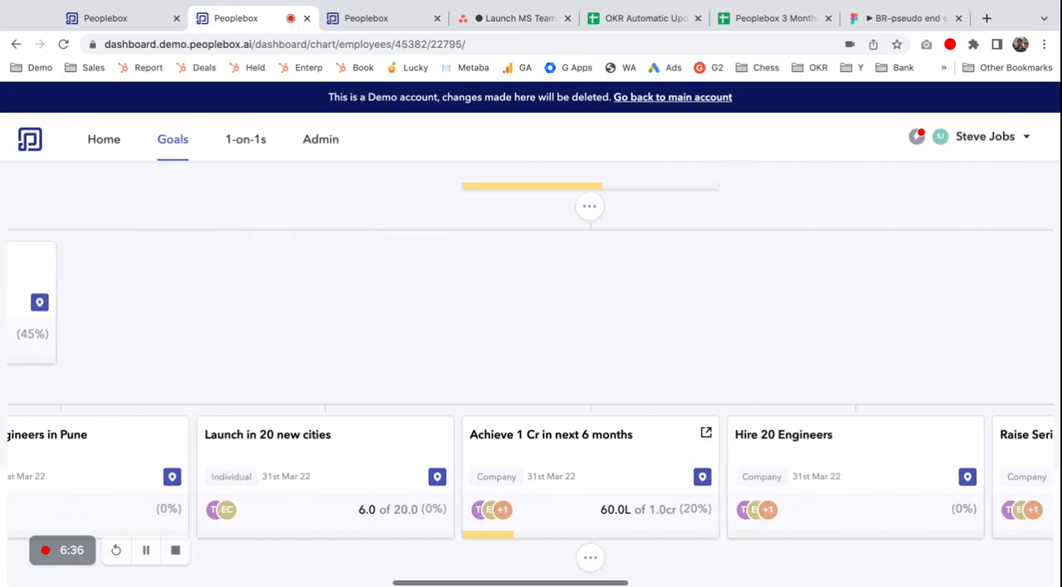
pyautogui.hscroll(-4, 630, 424)
pyautogui.click(222, 407)
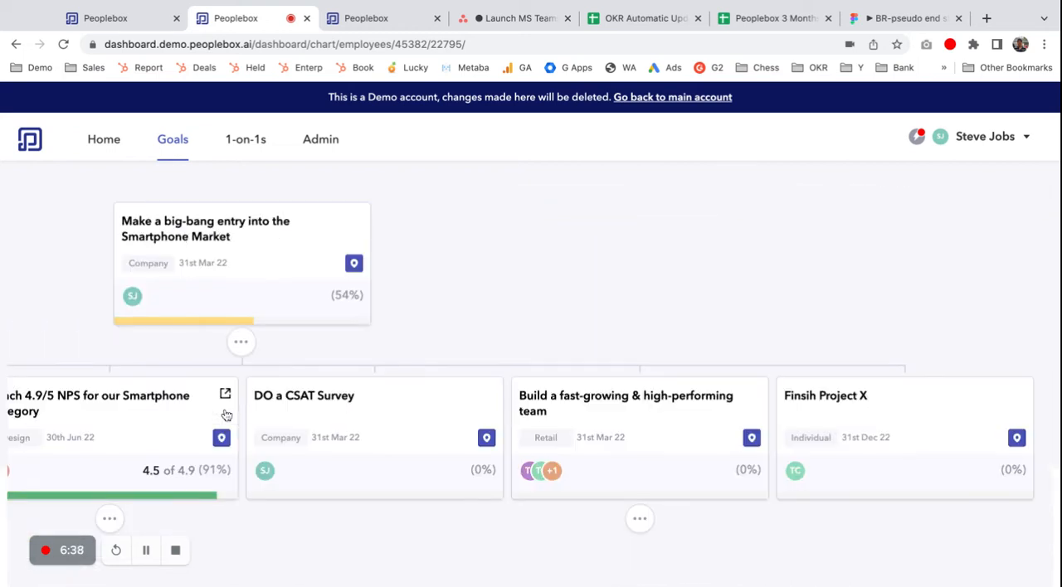
# Step: Expand the Reach 4.9/5 NPS branch and mark "Design a breakthrough smartphone to disrupt the market" as Complete in a new check-in
pyautogui.click(384, 524)
pyautogui.scroll(-3, 385, 527)
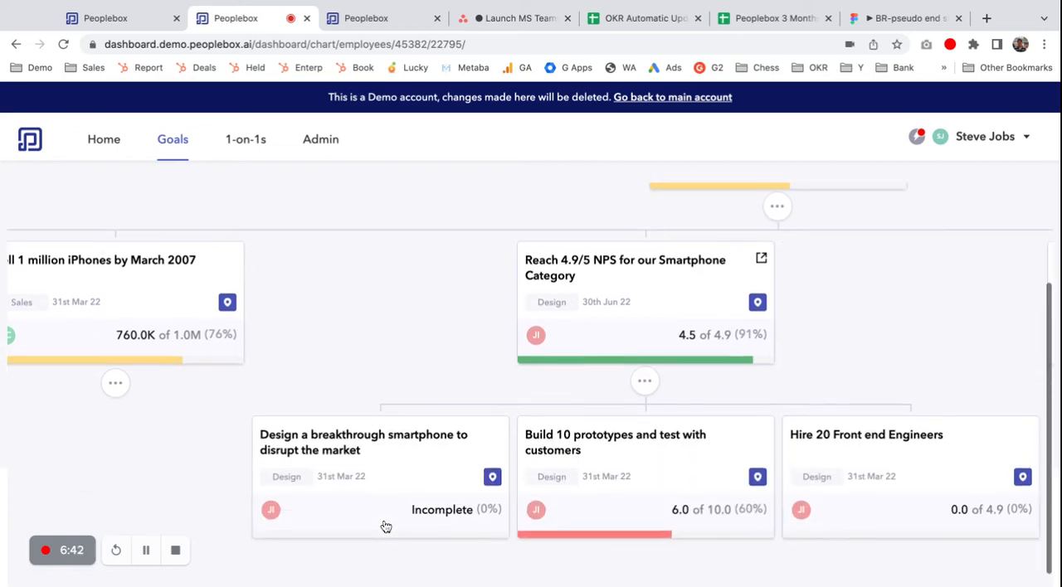
pyautogui.click(497, 477)
pyautogui.click(431, 260)
pyautogui.click(456, 359)
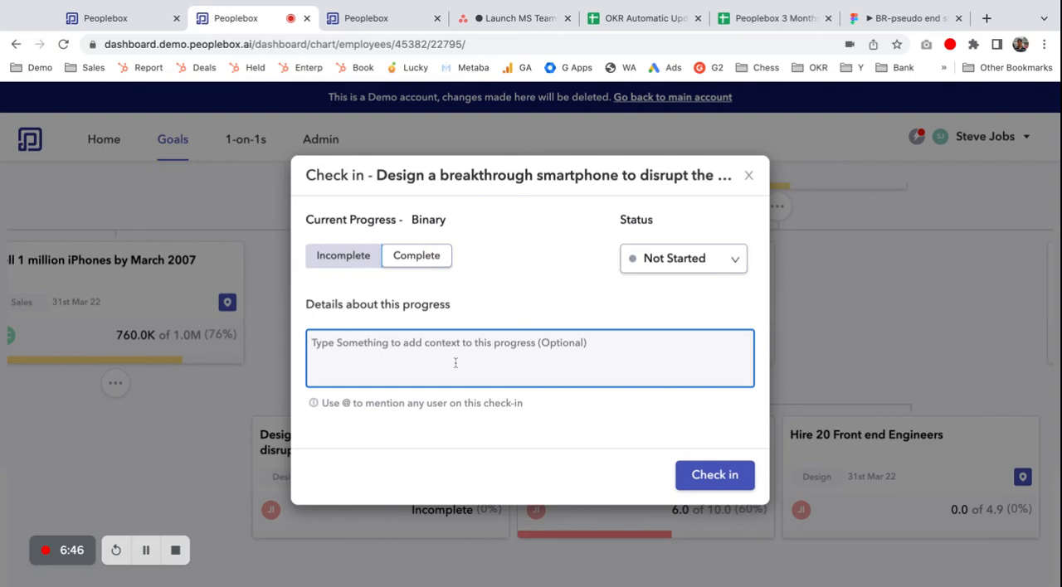
# Step: Mention a colleague with the note "Going great", set the status to On Track and submit the check-in
pyautogui.write('@a')
pyautogui.press('Return')
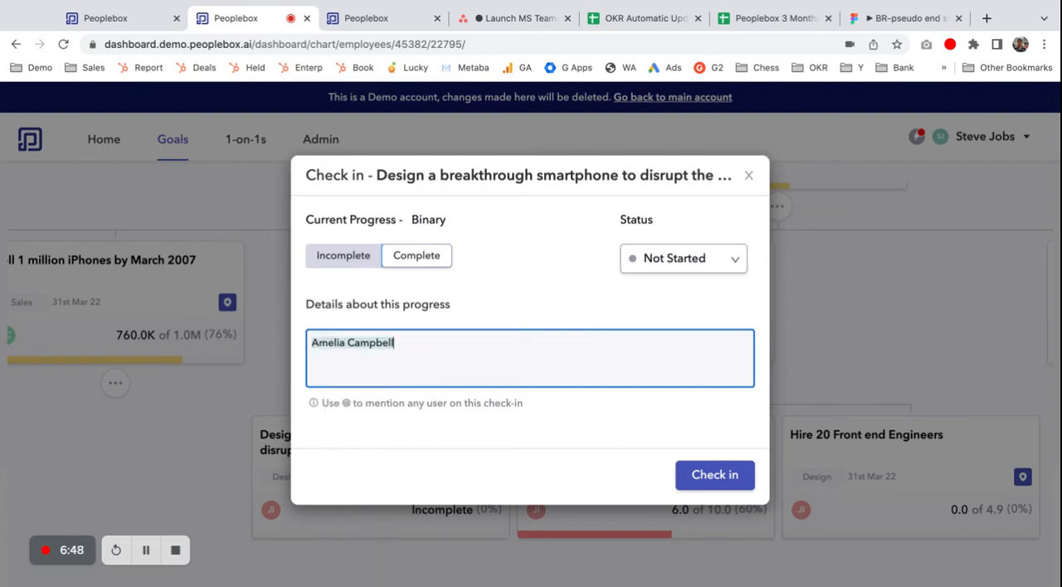
pyautogui.write('Goi')
pyautogui.write('great')
pyautogui.click(707, 261)
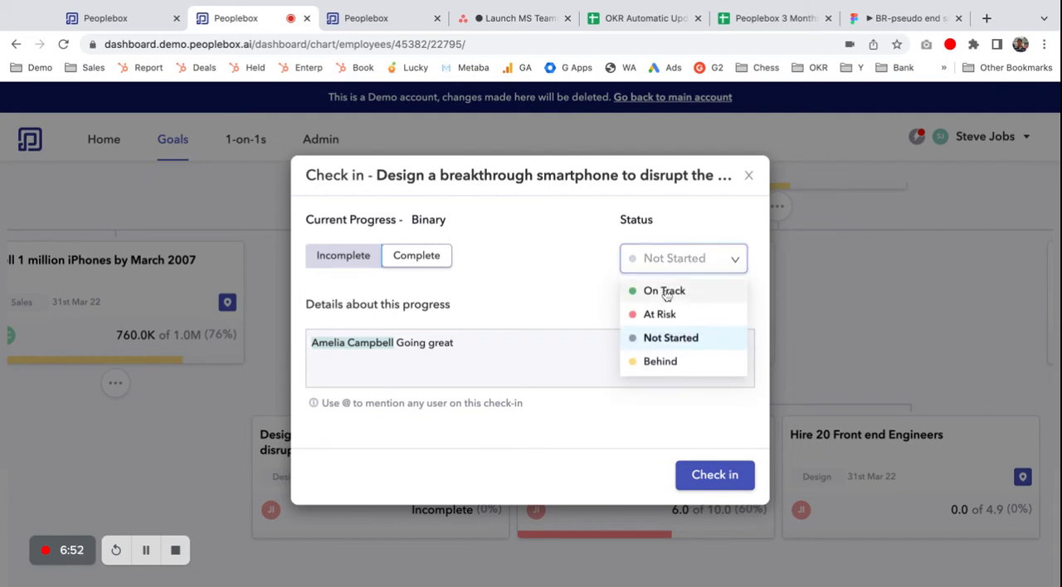
pyautogui.click(665, 291)
pyautogui.click(714, 475)
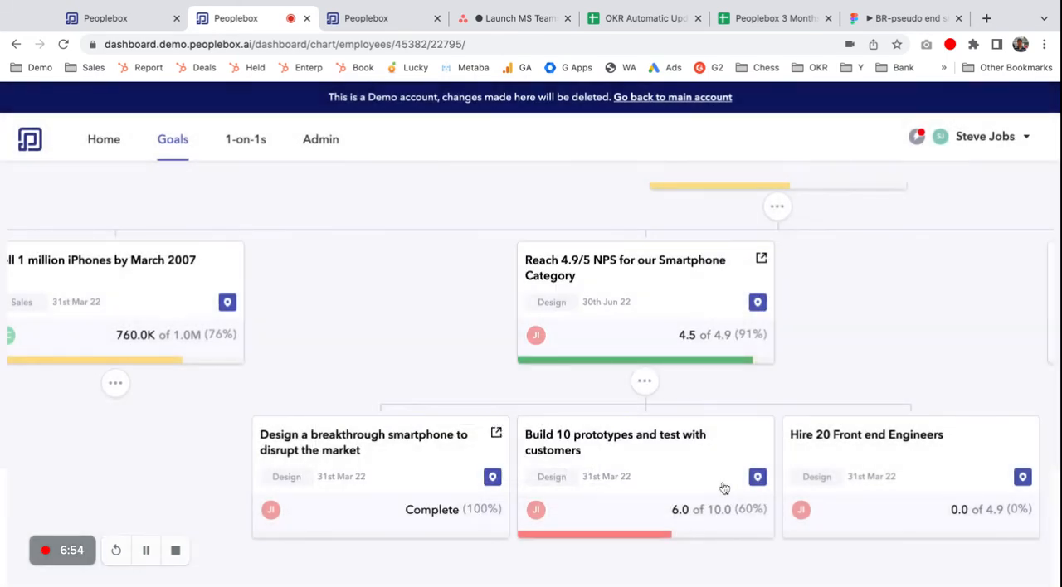
# Step: Return from the chart to My Goals, and open the June Apple Inc. Monthly OKR | Roadmap Review in the other Peoplebox tab
pyautogui.scroll(2, 498, 347)
pyautogui.click(170, 142)
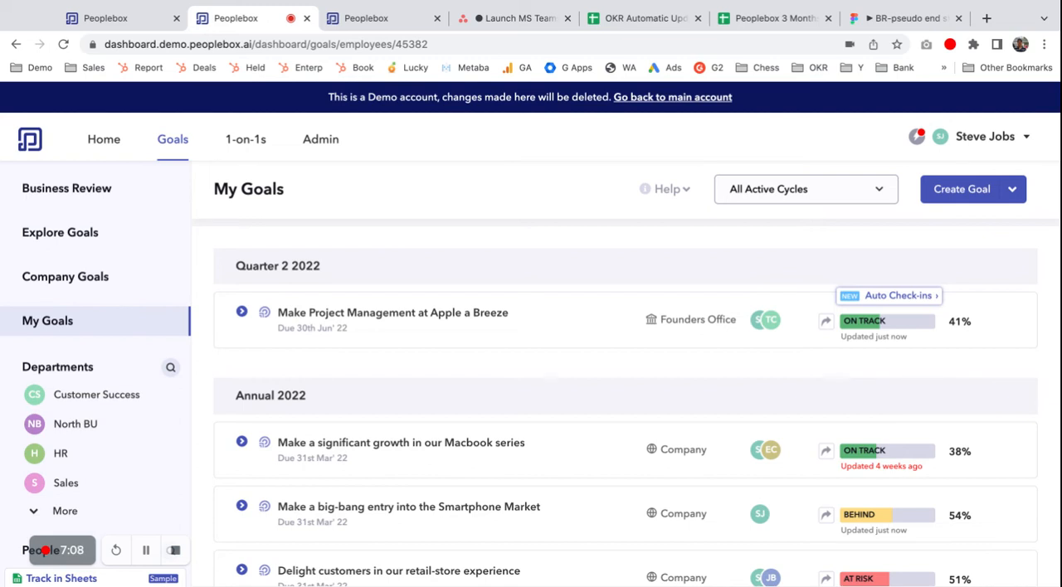
pyautogui.hotkey('ctrl', 'shift', 'Tab')
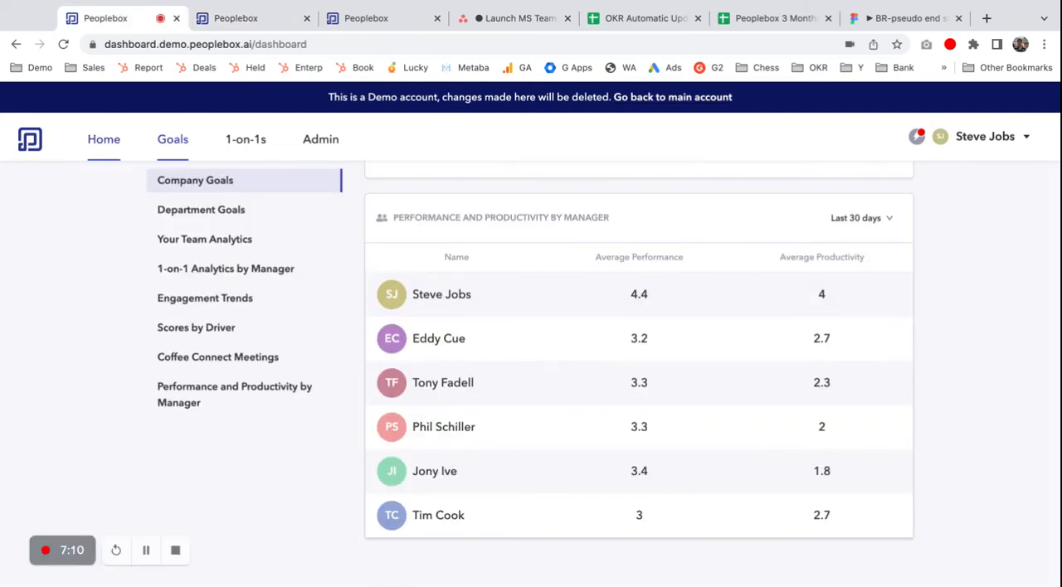
pyautogui.click(38, 70)
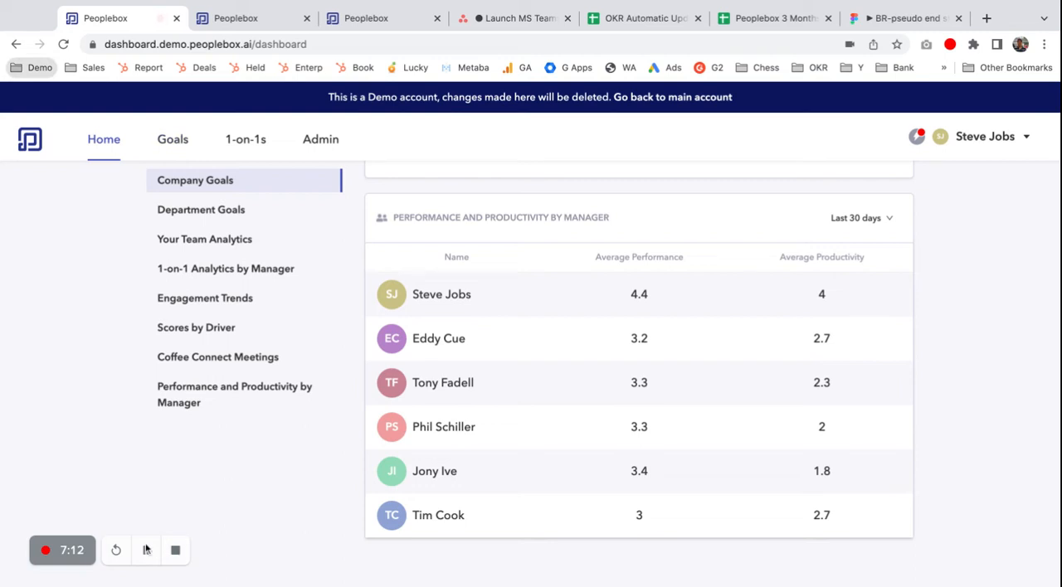
pyautogui.click(122, 529)
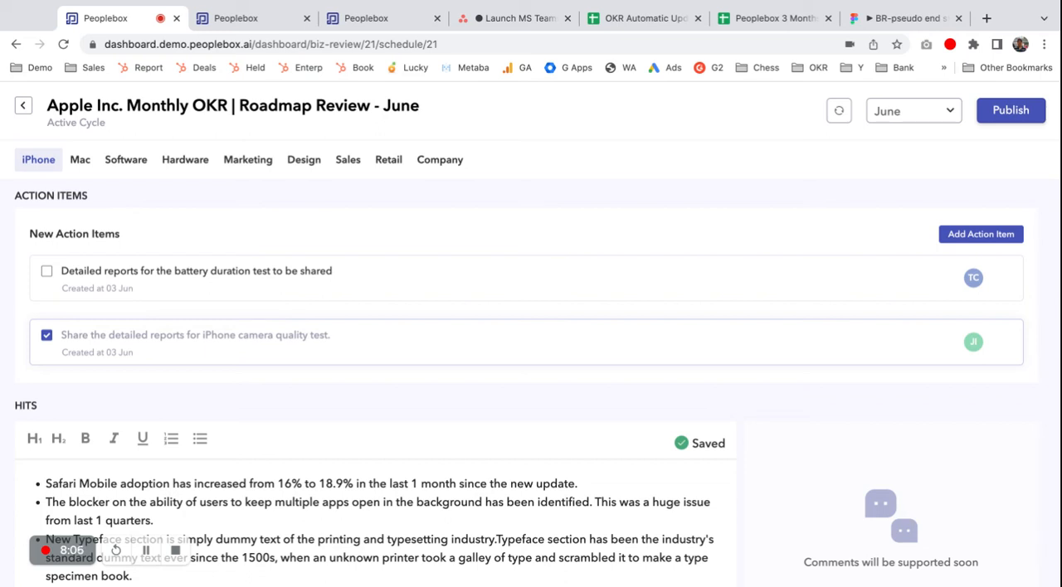
# Step: Look through the iPhone hits, misses and OKRs summary, and expand the key results of the most selling smartphone goal
pyautogui.scroll(-5, 235, 290)
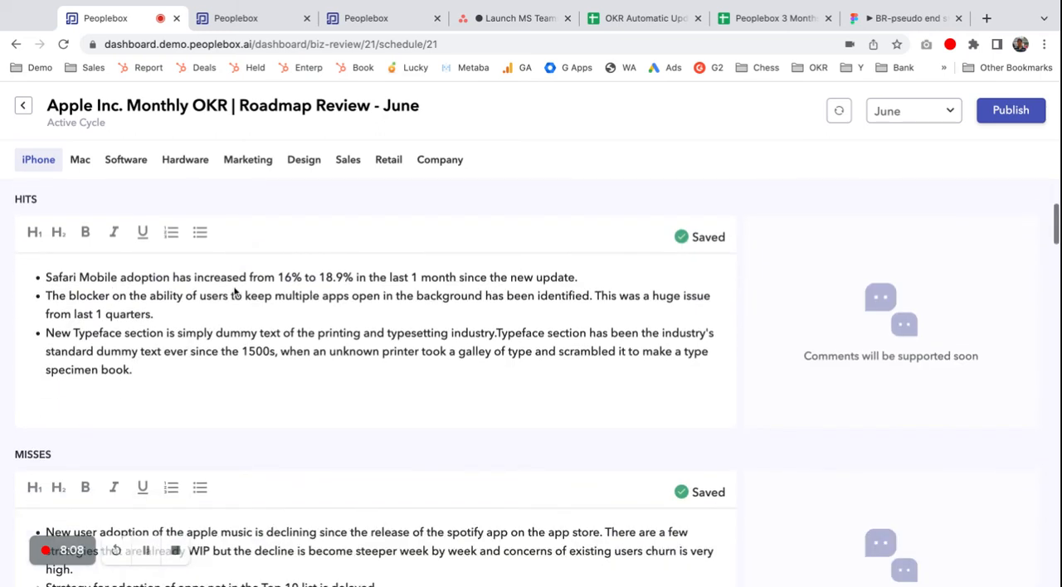
pyautogui.scroll(-7, 235, 290)
pyautogui.scroll(-3, 497, 383)
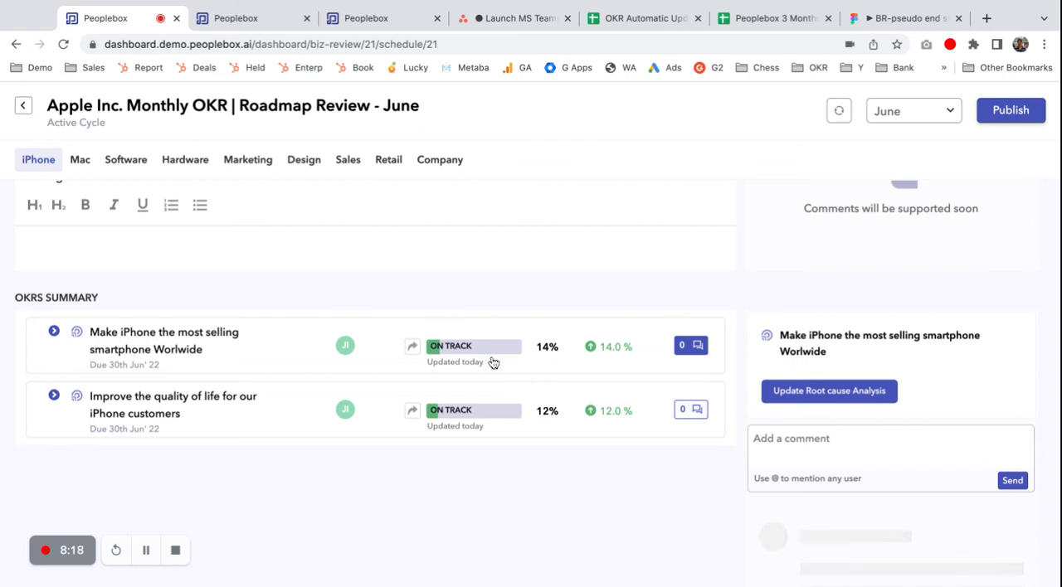
pyautogui.click(54, 332)
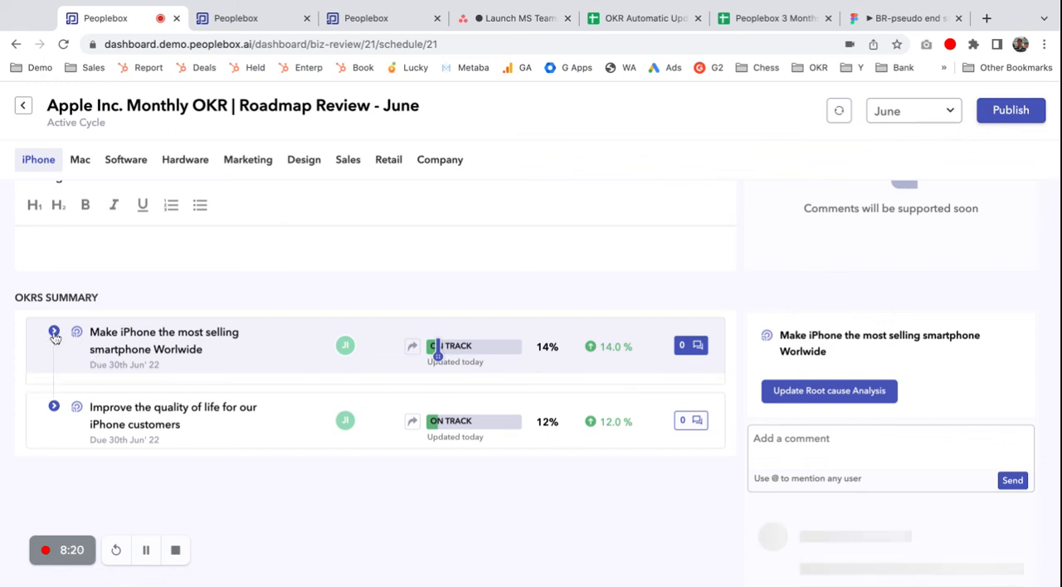
# Step: Open the root cause analysis form for the most selling smartphone goal, look through its fields and close it
pyautogui.click(824, 391)
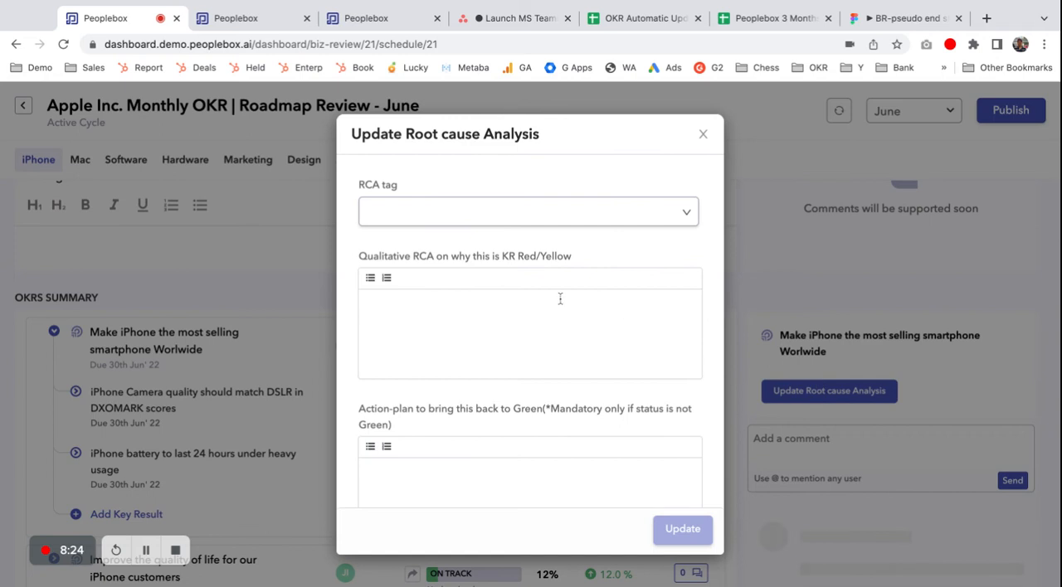
pyautogui.scroll(-5, 560, 299)
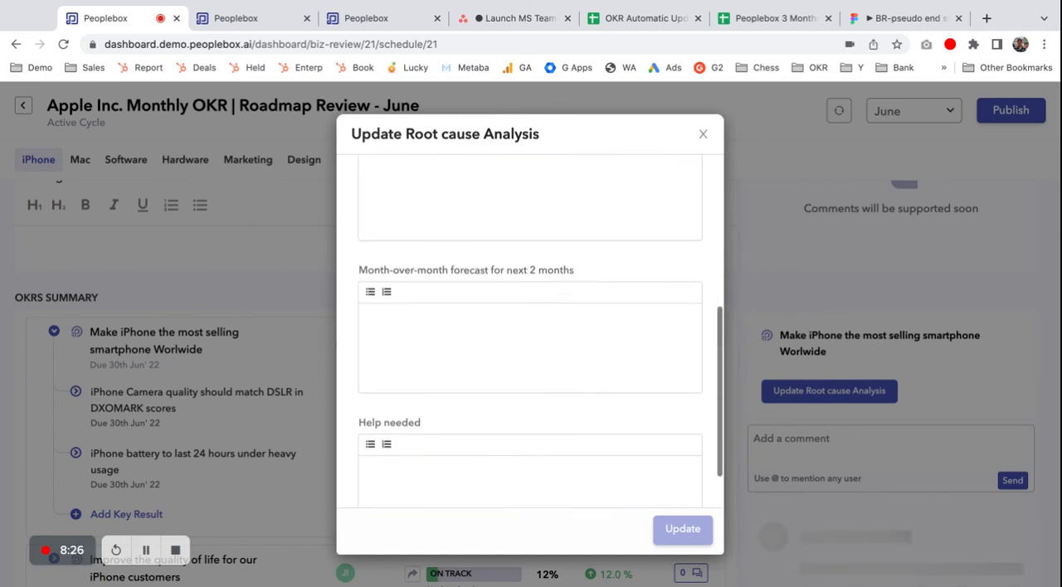
pyautogui.click(703, 135)
# Step: Examine the roadmap summary, the Metabase chart and the product updates of the iPhone review, and go back to its beginning
pyautogui.scroll(-10, 541, 334)
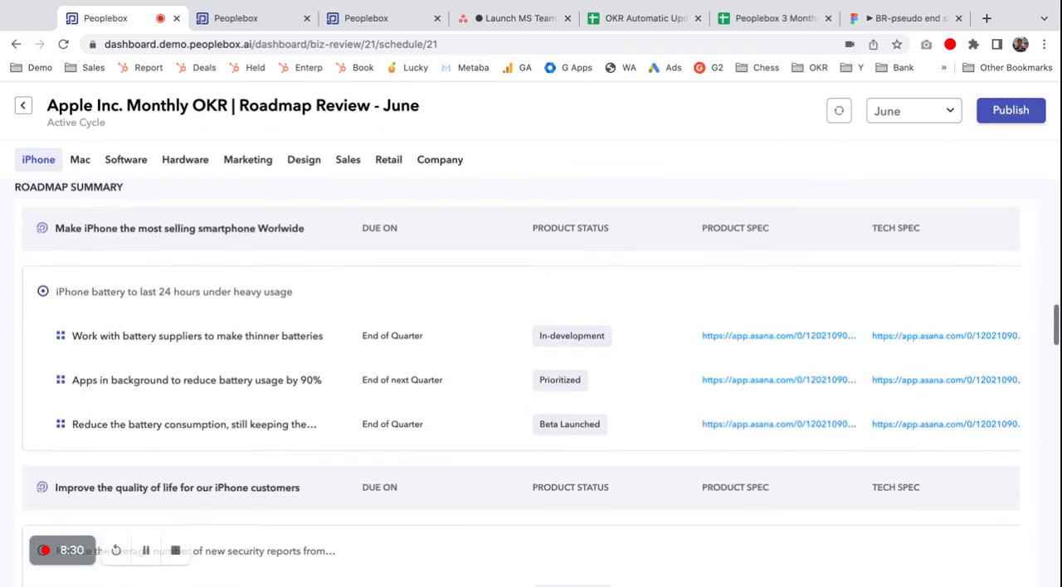
pyautogui.scroll(-10, 541, 332)
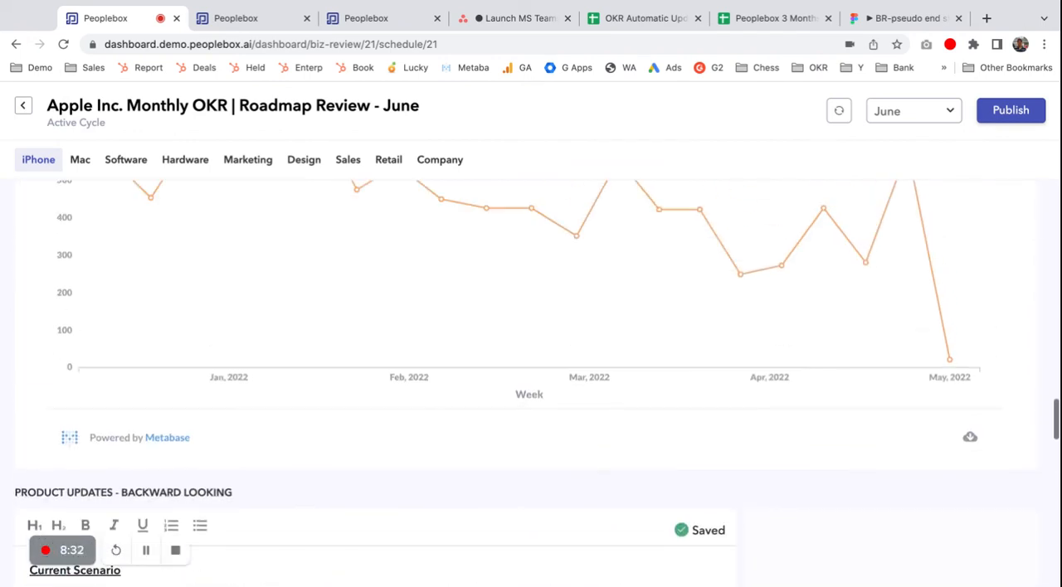
pyautogui.scroll(2, 537, 384)
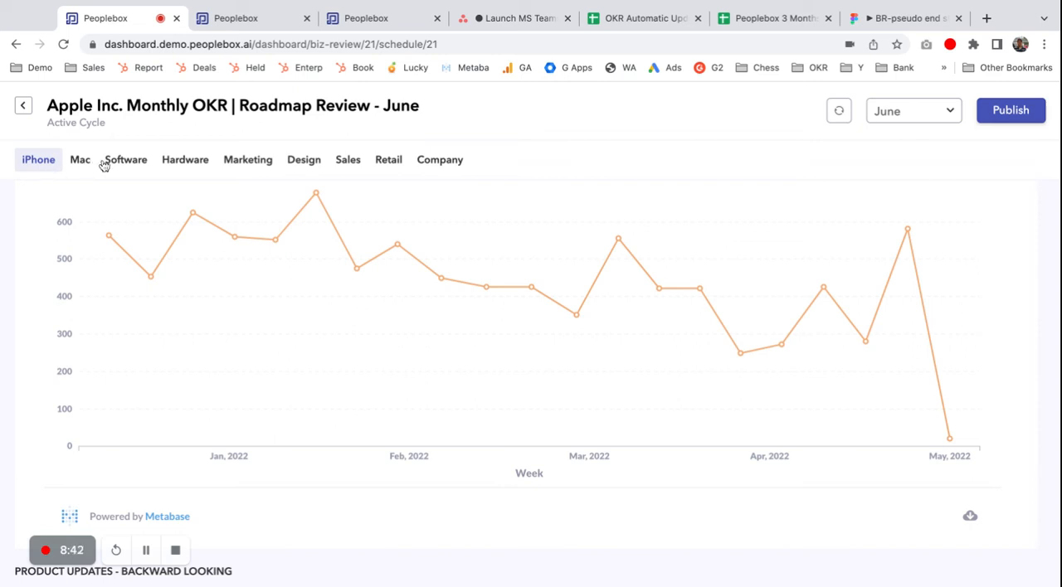
pyautogui.scroll(-10, 375, 332)
pyautogui.scroll(-3, 375, 332)
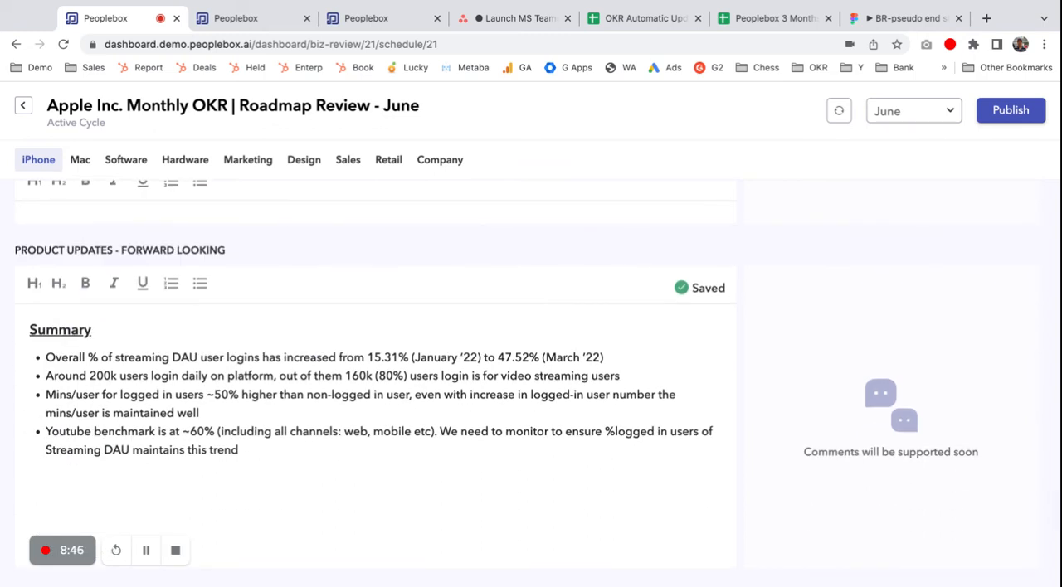
pyautogui.scroll(15, 435, 352)
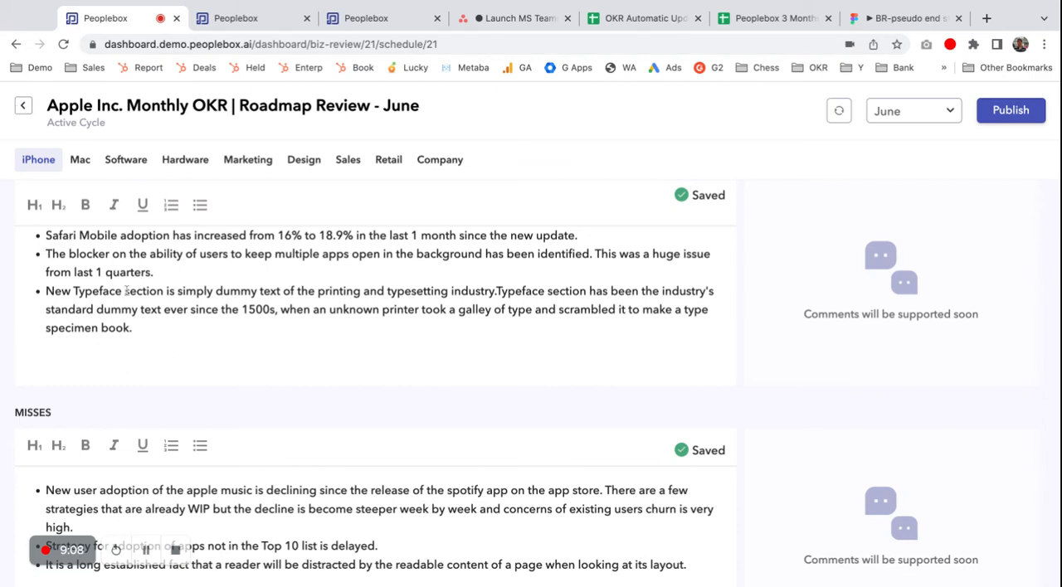
pyautogui.scroll(5, 127, 291)
# Step: Switch to the My Goals tab and open the Peoplebox app's messages in Slack there
pyautogui.click(241, 18)
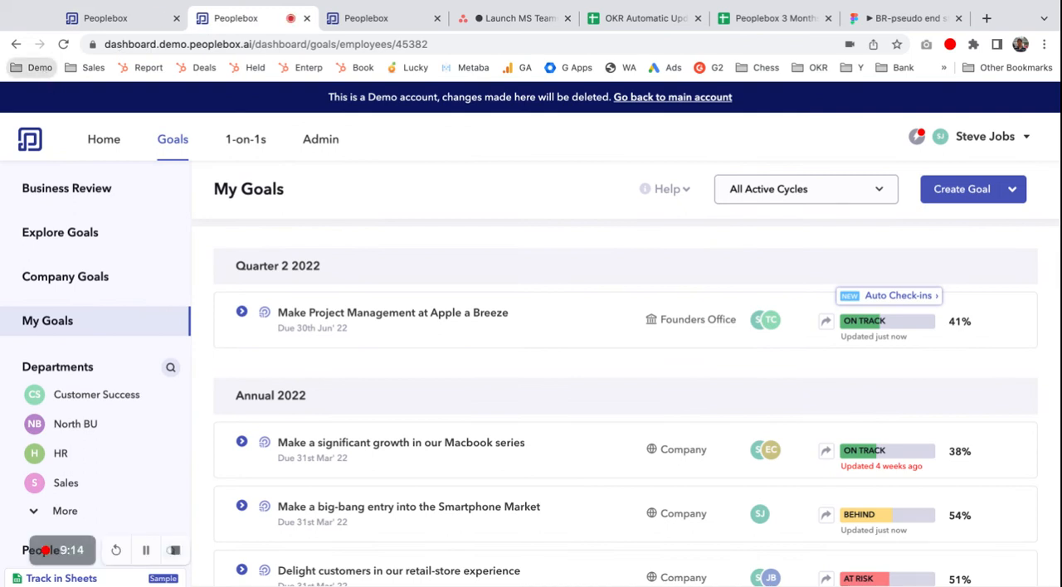
pyautogui.click(58, 117)
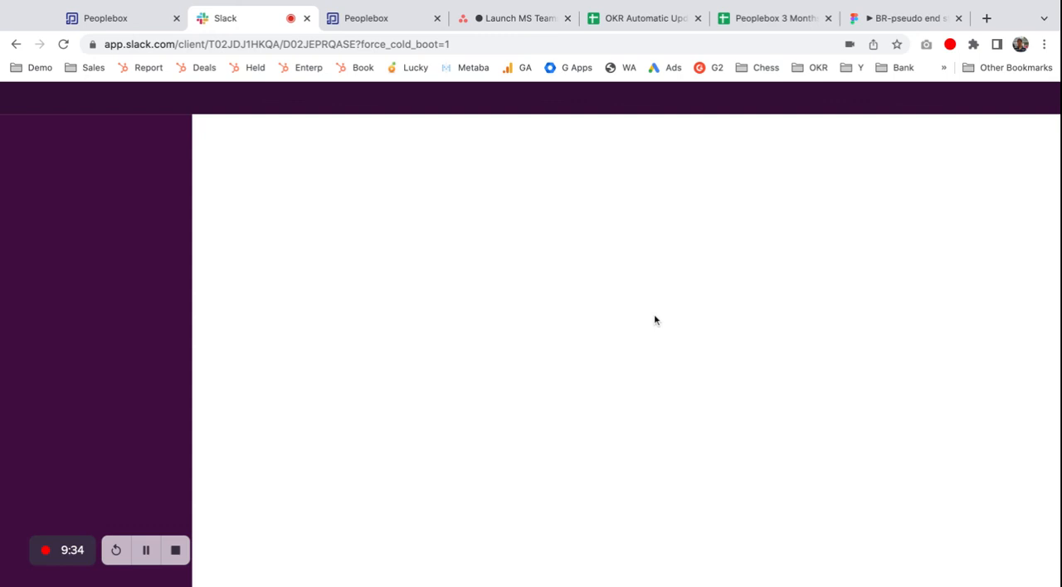
pyautogui.click(289, 46)
pyautogui.press('Return')
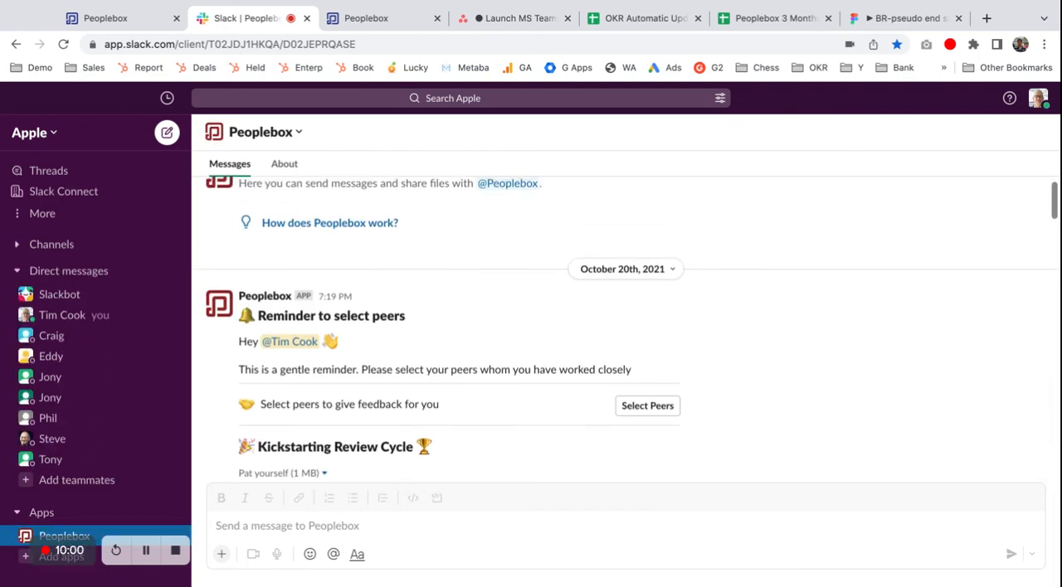
# Step: Read the Peoplebox review cycle messages in Slack through to the request to select peers for feedback
pyautogui.scroll(-8, 622, 331)
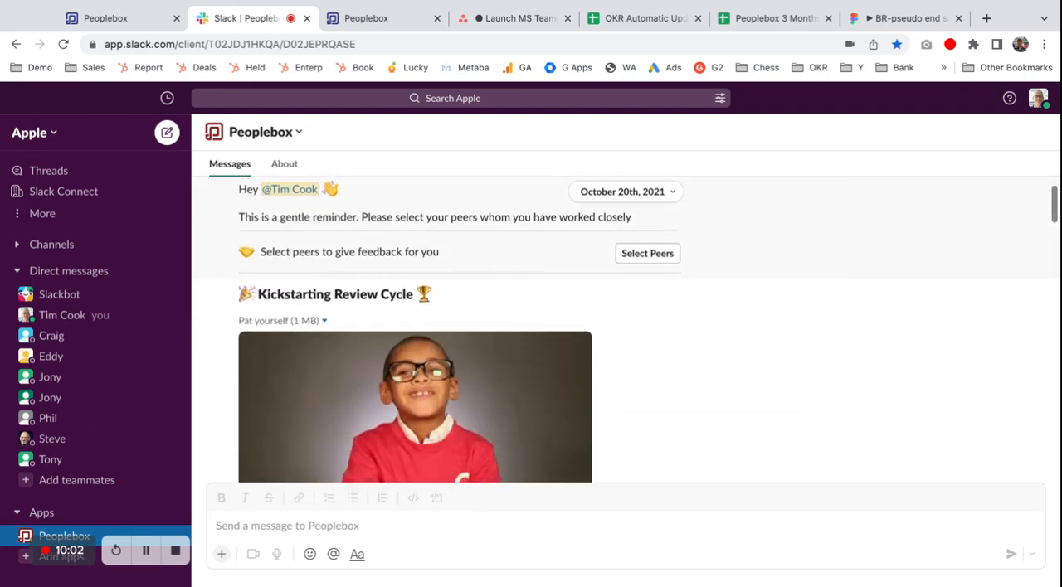
pyautogui.scroll(1, 415, 332)
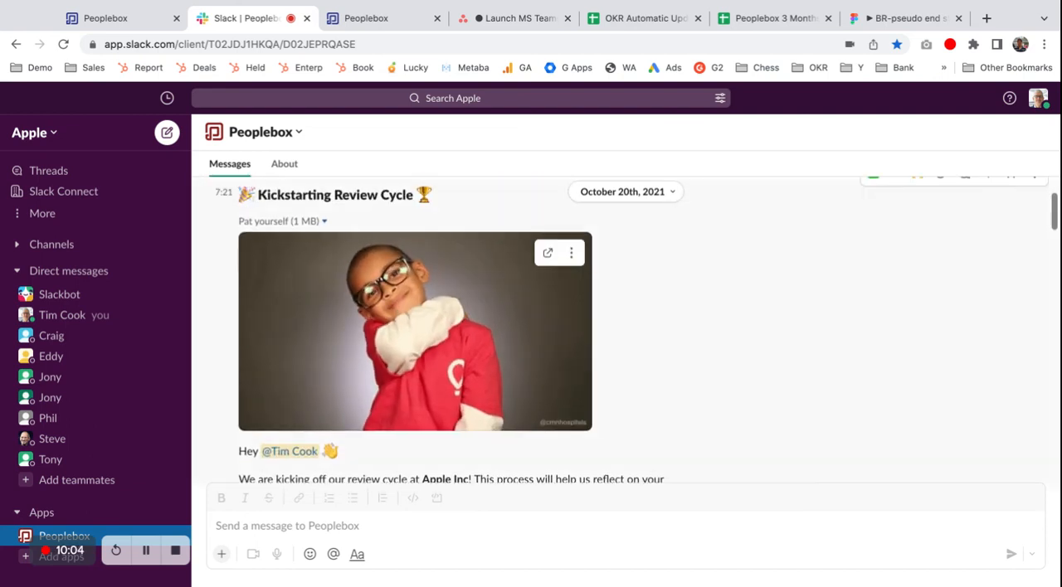
pyautogui.scroll(-3, 415, 332)
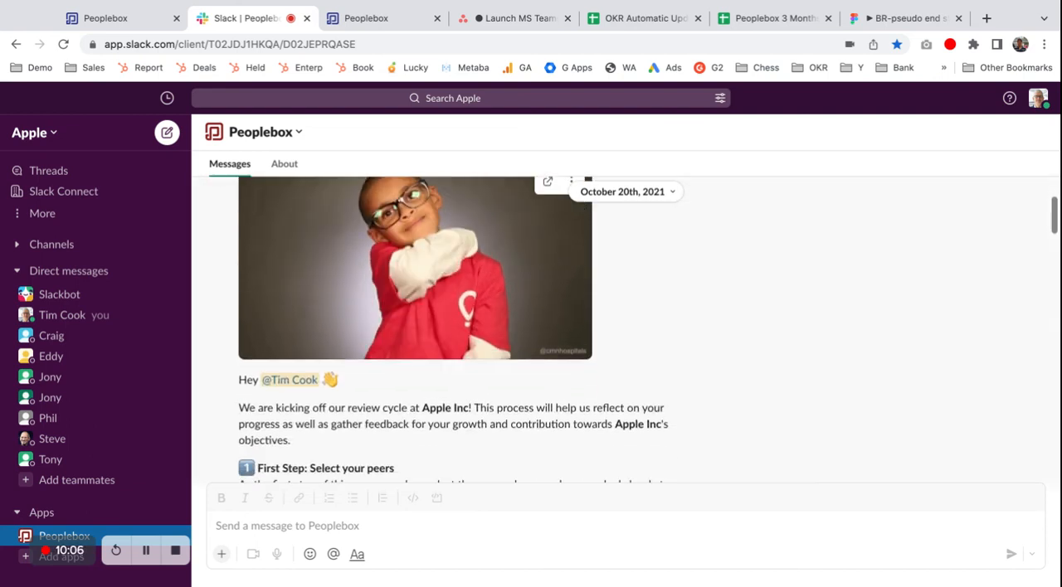
pyautogui.scroll(-3, 444, 332)
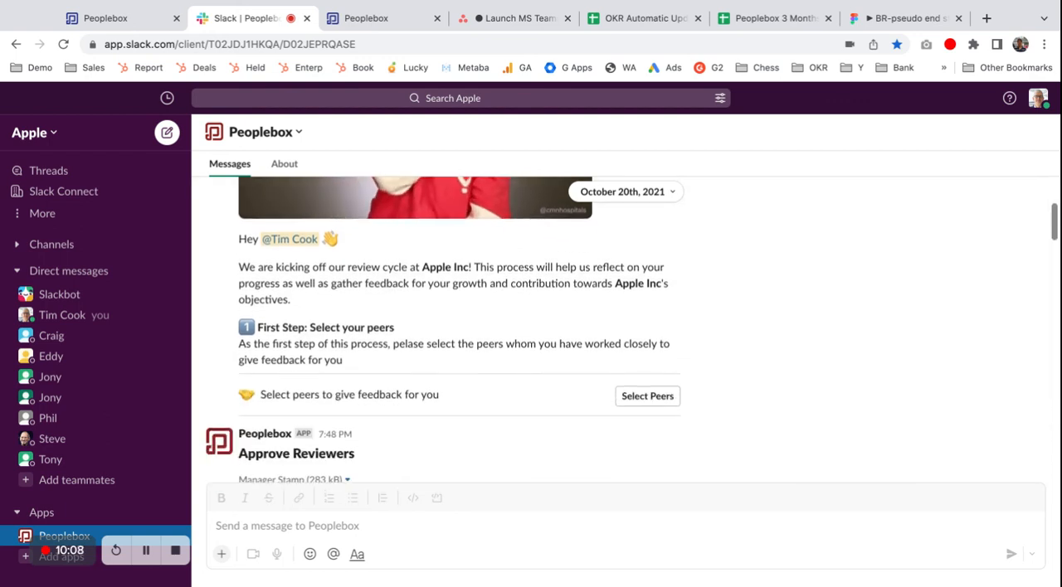
pyautogui.scroll(-1, 415, 244)
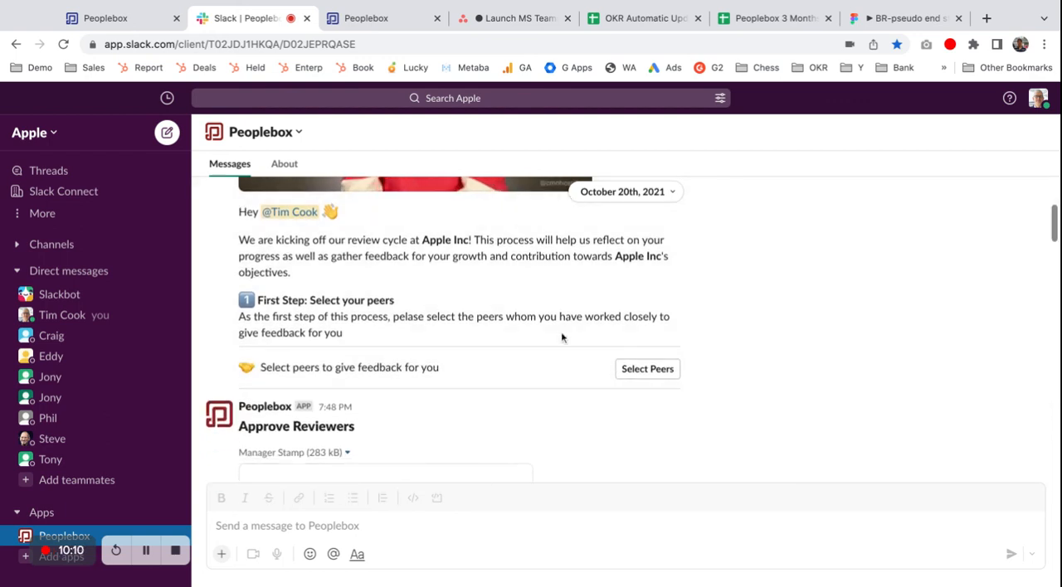
# Step: Try selecting two peers in the review cycle message's Select Peers form, and leave it without submitting
pyautogui.click(658, 372)
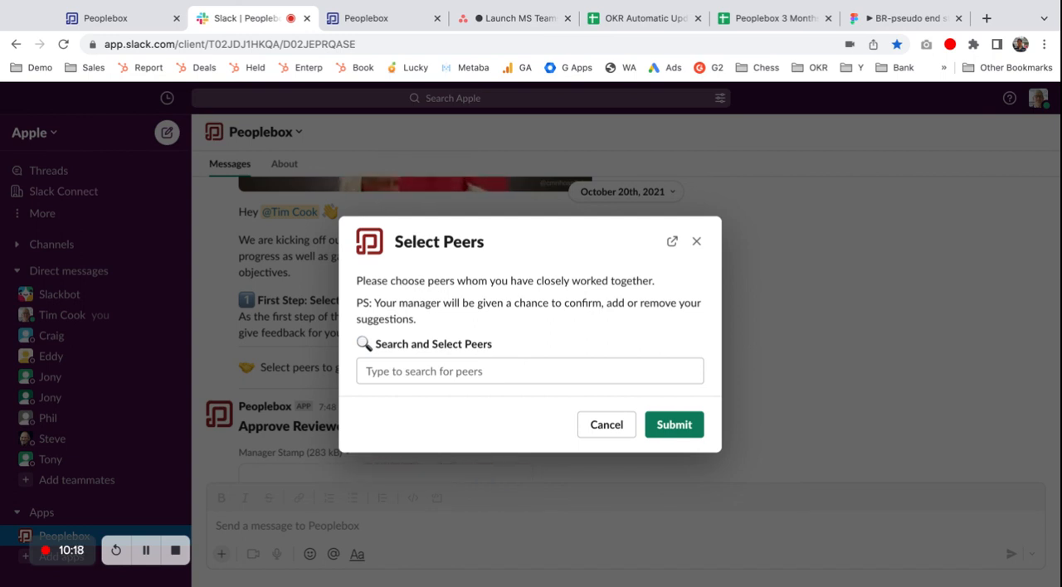
pyautogui.click(644, 373)
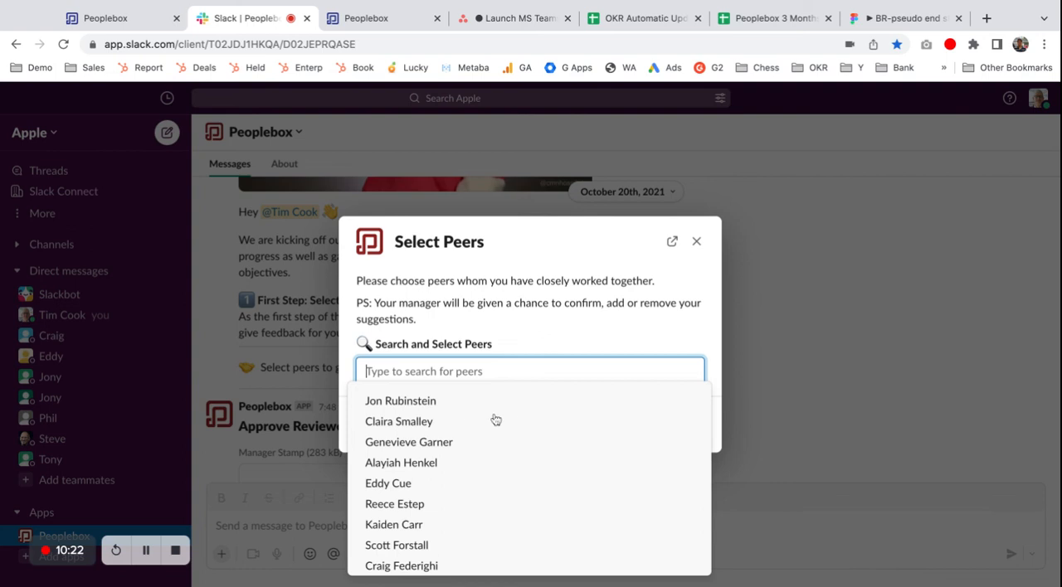
pyautogui.click(472, 420)
pyautogui.click(386, 483)
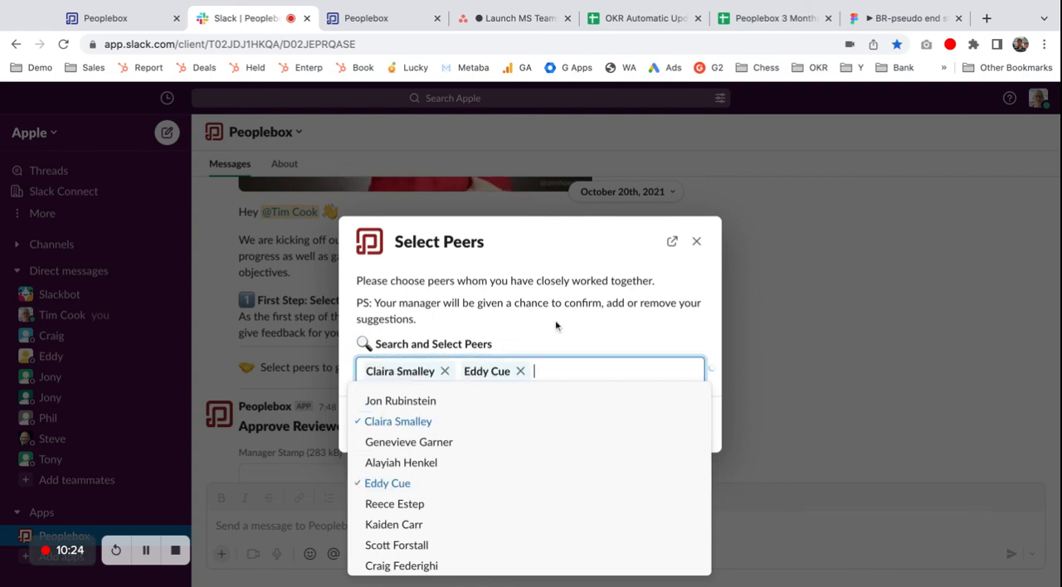
pyautogui.click(556, 325)
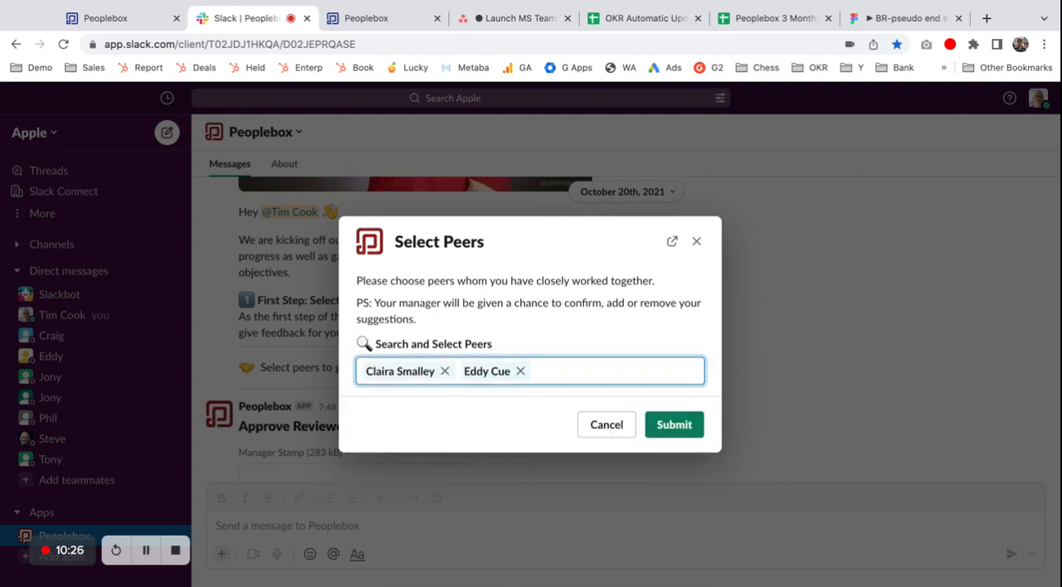
pyautogui.click(606, 426)
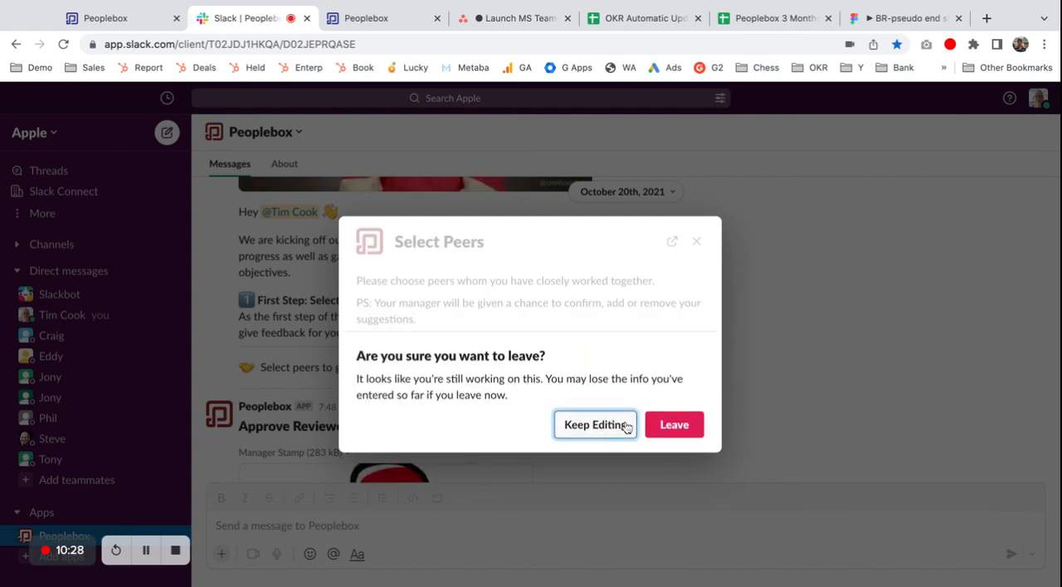
pyautogui.click(674, 425)
# Step: Try rejecting the second proposed peer and adding another peer in the Approve Reviewers form, and leave it without submitting
pyautogui.scroll(-5, 664, 421)
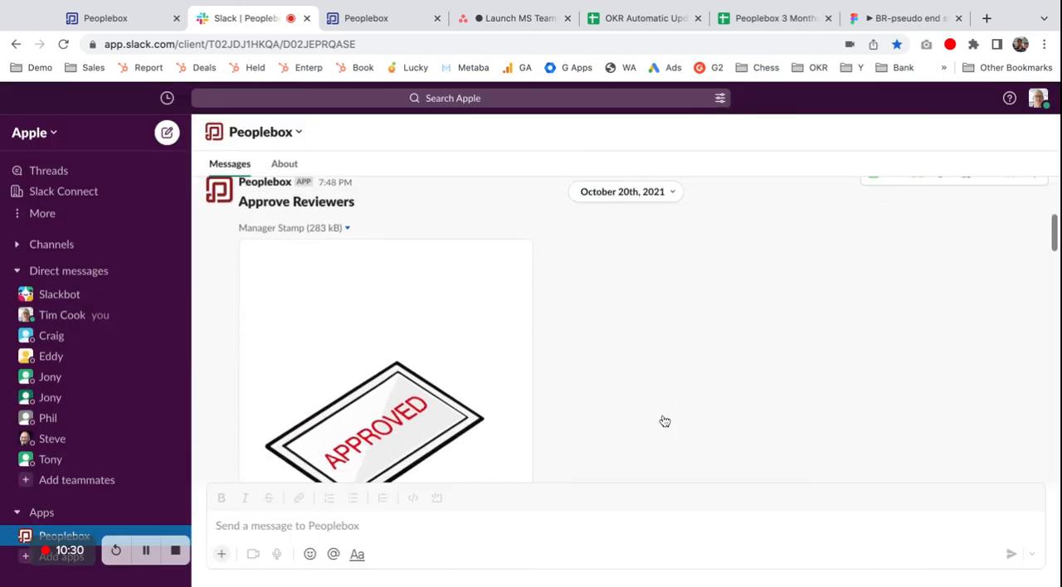
pyautogui.click(639, 435)
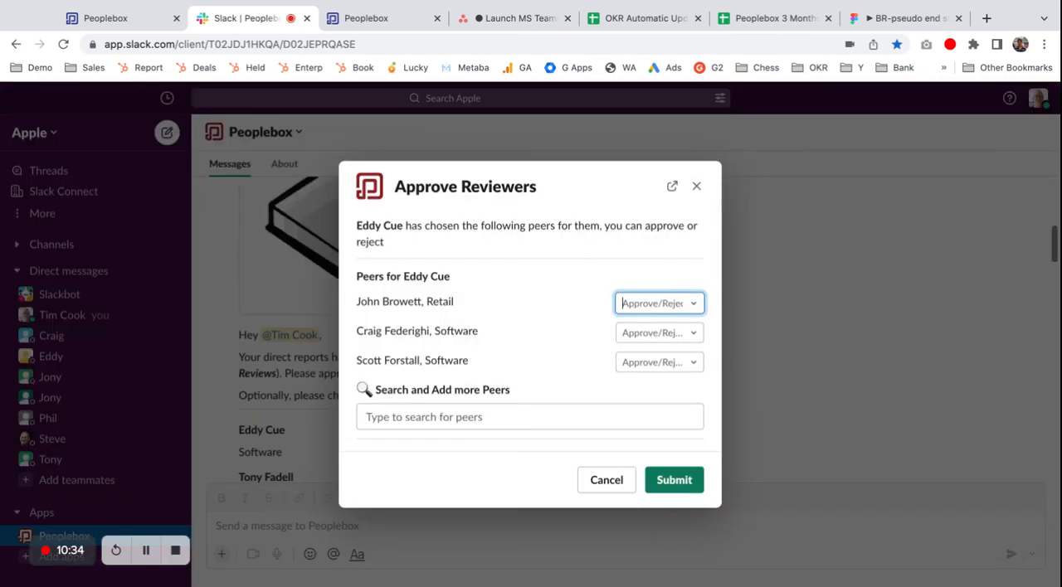
pyautogui.click(688, 336)
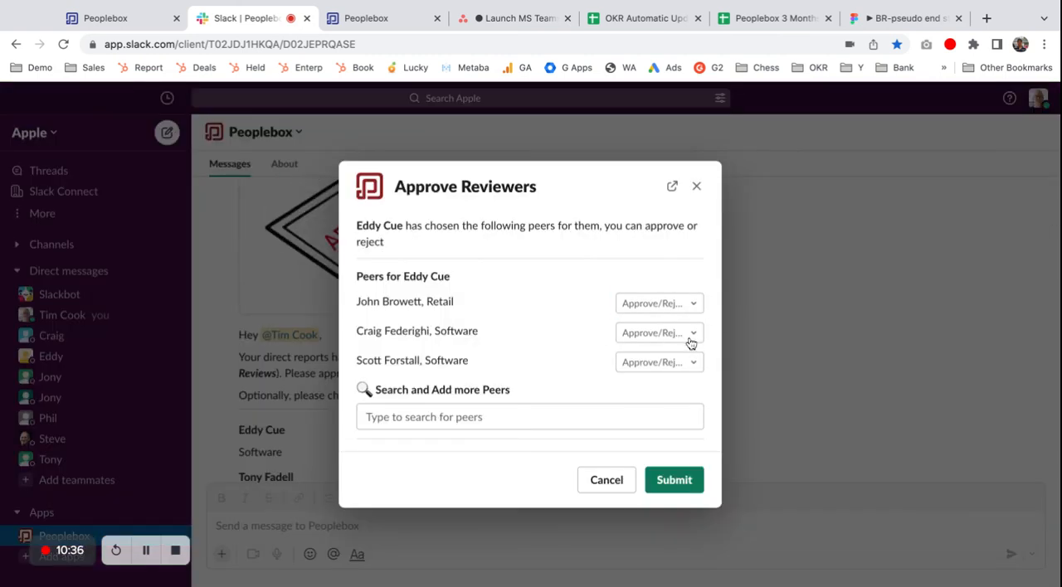
pyautogui.click(654, 383)
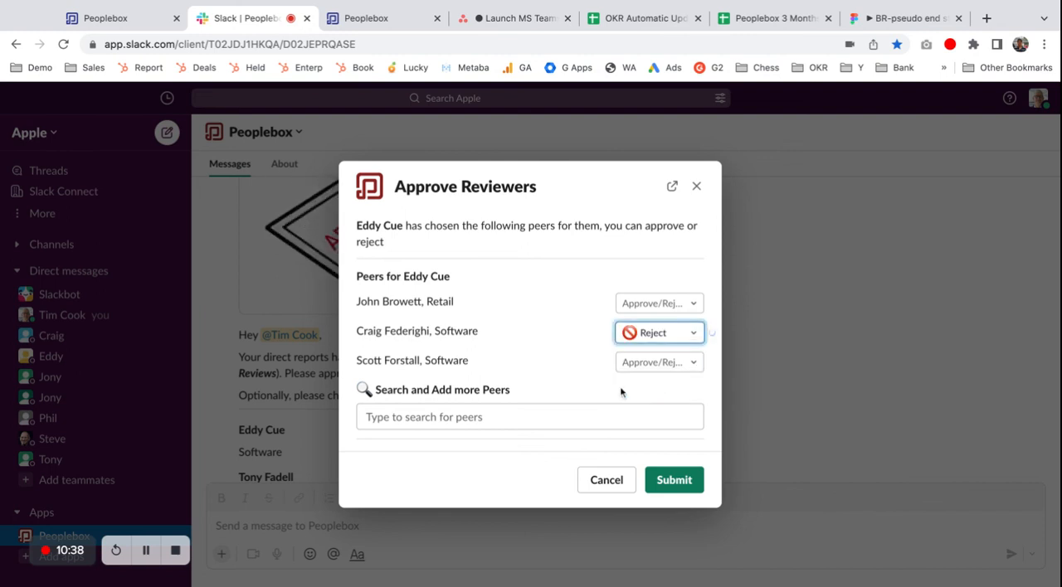
pyautogui.click(522, 415)
pyautogui.write('a')
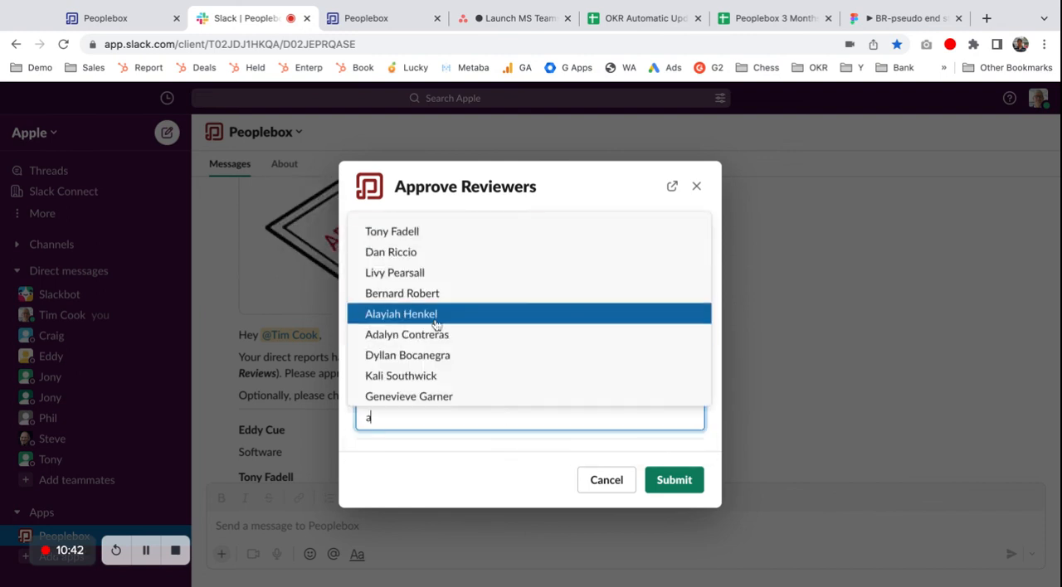
pyautogui.click(434, 311)
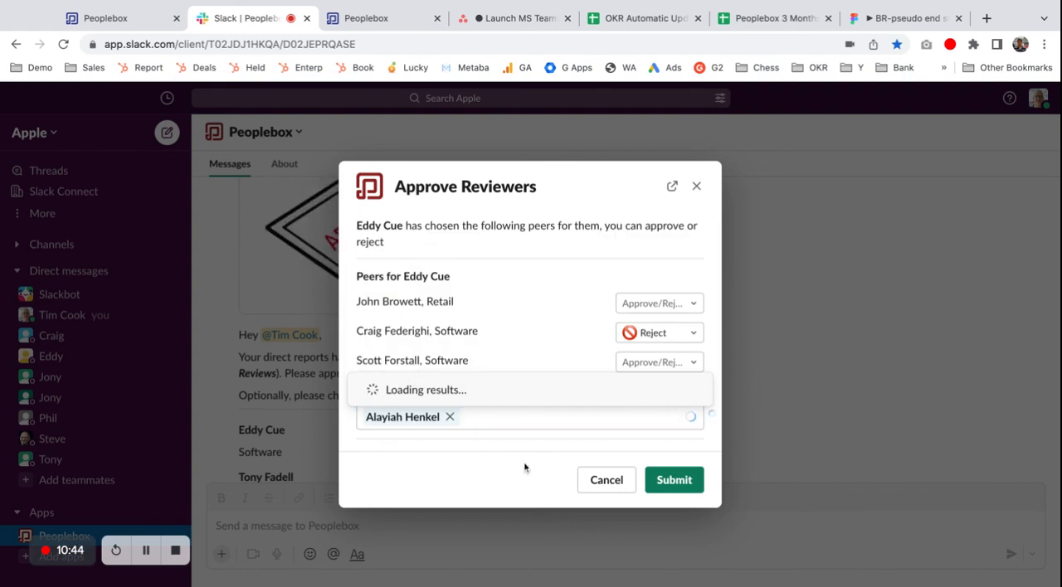
pyautogui.click(627, 489)
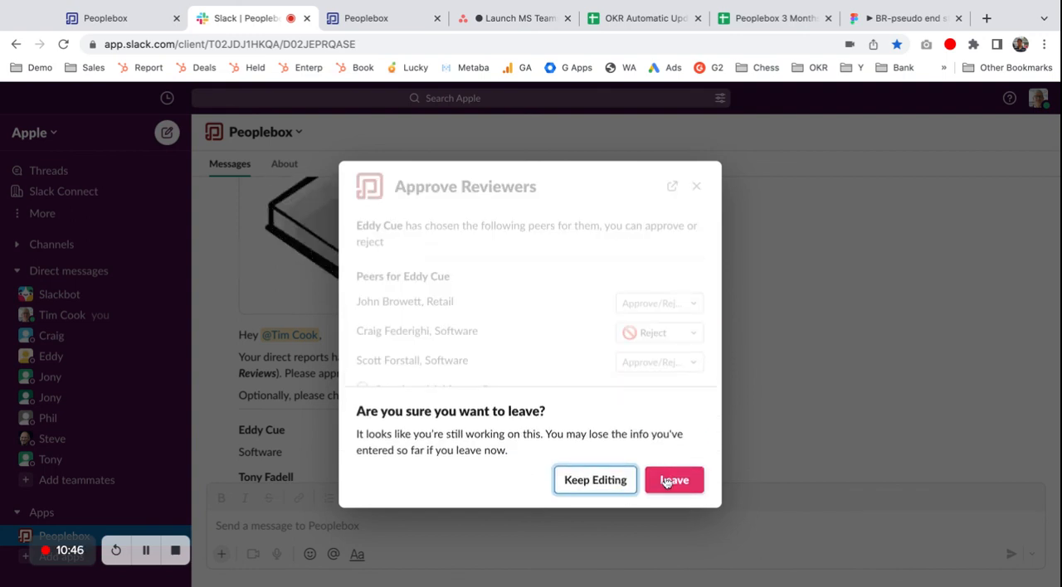
pyautogui.click(669, 481)
# Step: Open the manager review form from the Time to write reviews message, examine its score options and questions, and cancel it
pyautogui.scroll(-8, 666, 484)
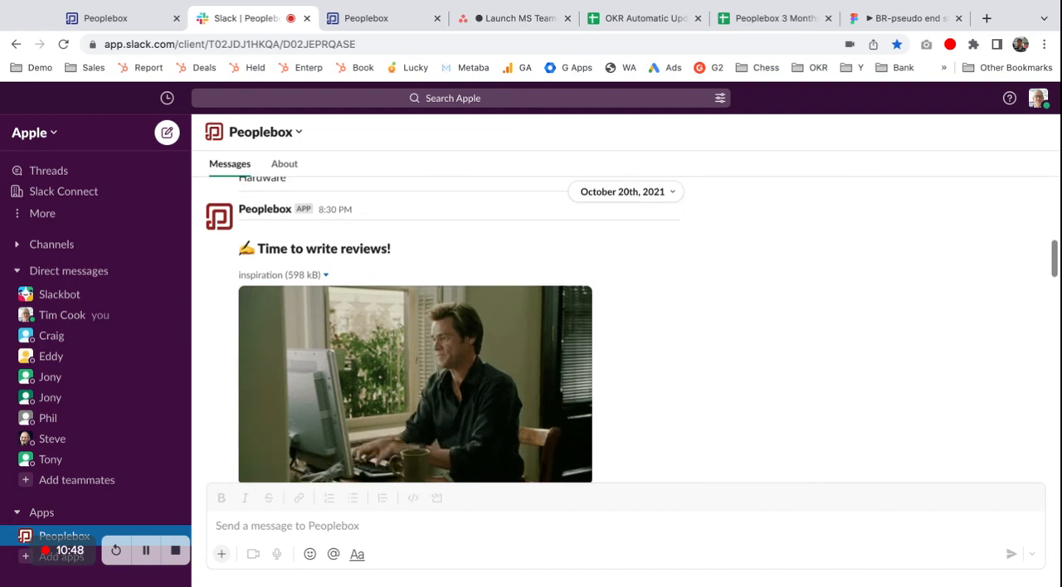
pyautogui.scroll(-5, 622, 332)
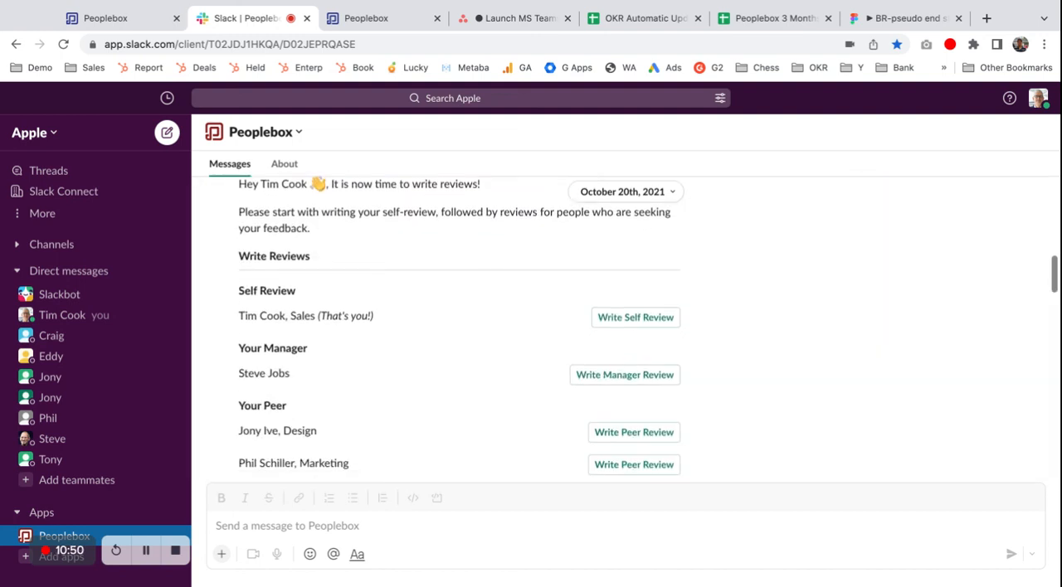
pyautogui.scroll(-1, 683, 389)
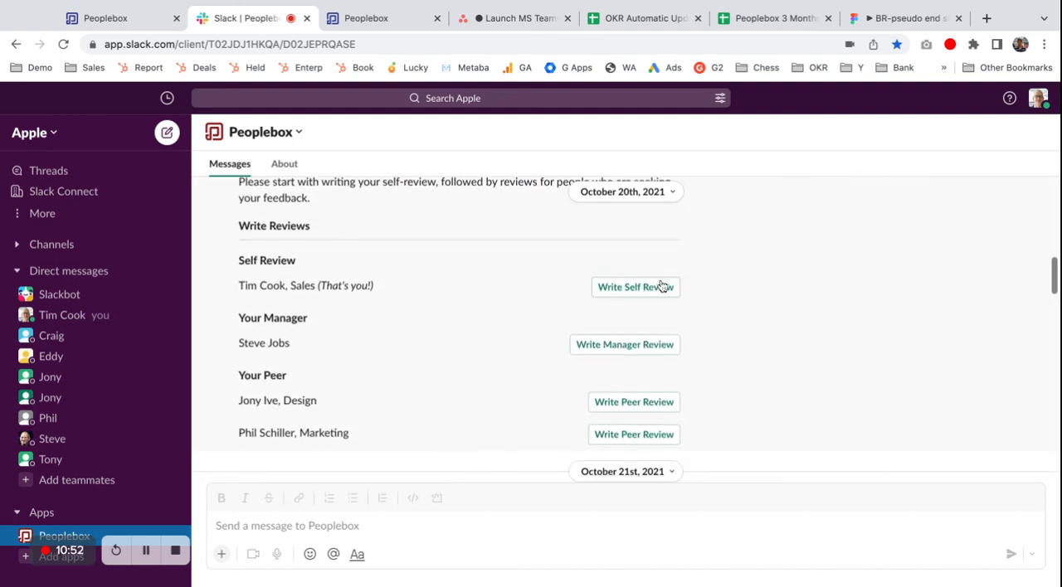
pyautogui.click(624, 350)
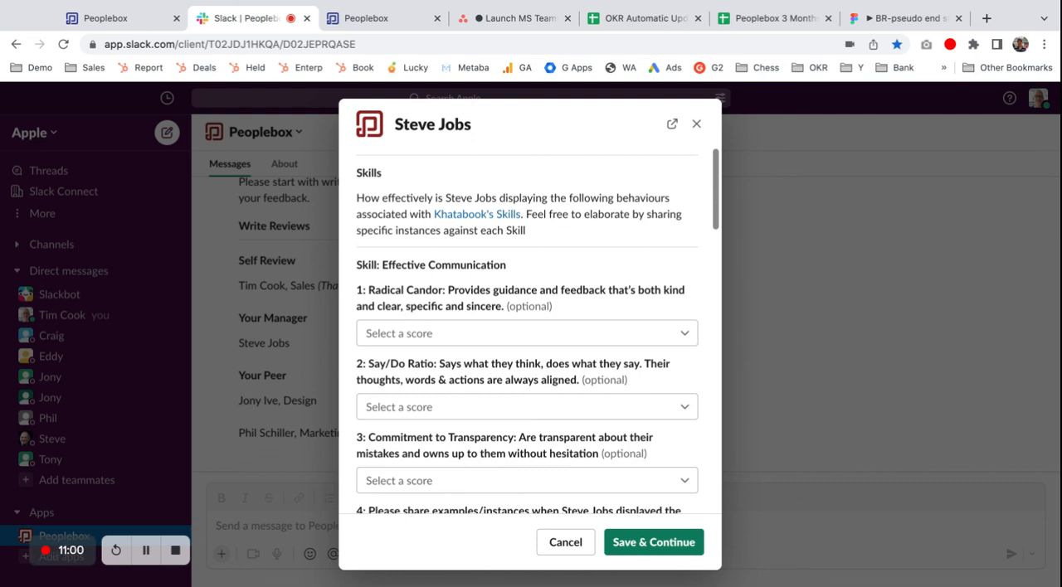
pyautogui.click(686, 337)
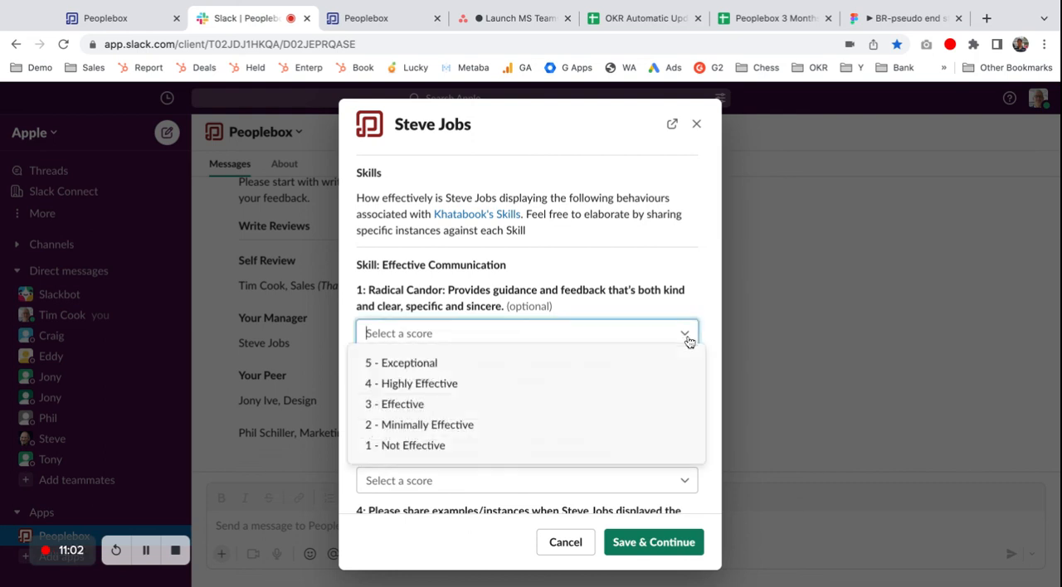
pyautogui.scroll(-15, 650, 299)
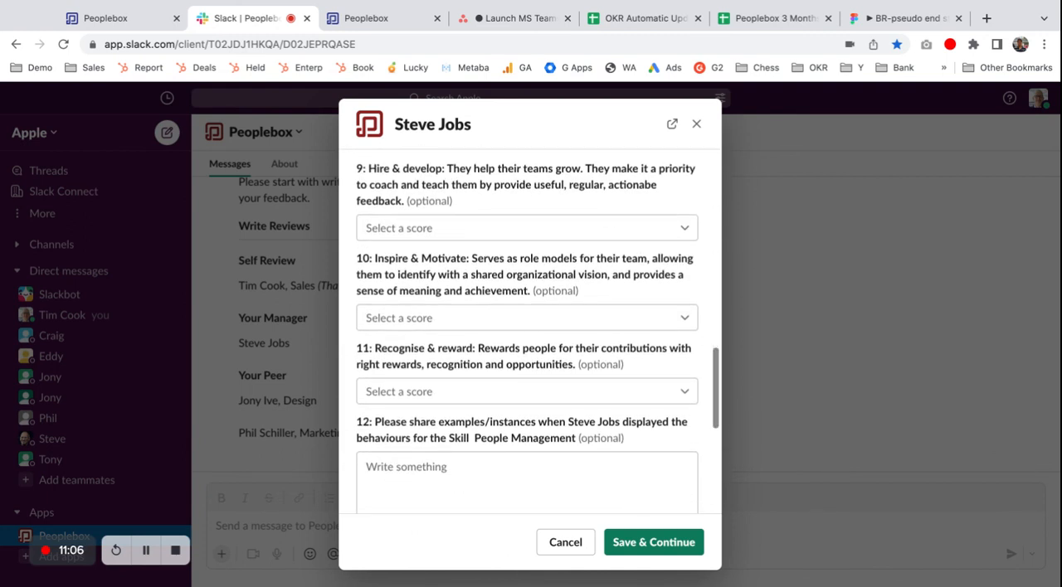
pyautogui.click(565, 543)
# Step: Open the first team member's reviews from the Reviews for your Team message and read the Direct Report Review scores and comments
pyautogui.scroll(-2, 879, 323)
pyautogui.scroll(-13, 879, 323)
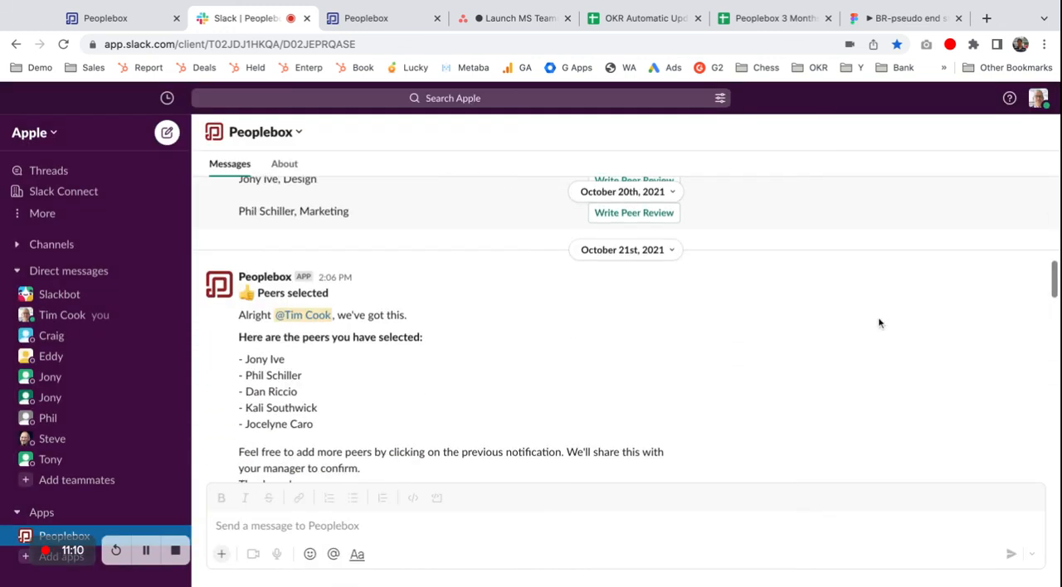
pyautogui.scroll(2, 508, 417)
pyautogui.scroll(-1, 508, 417)
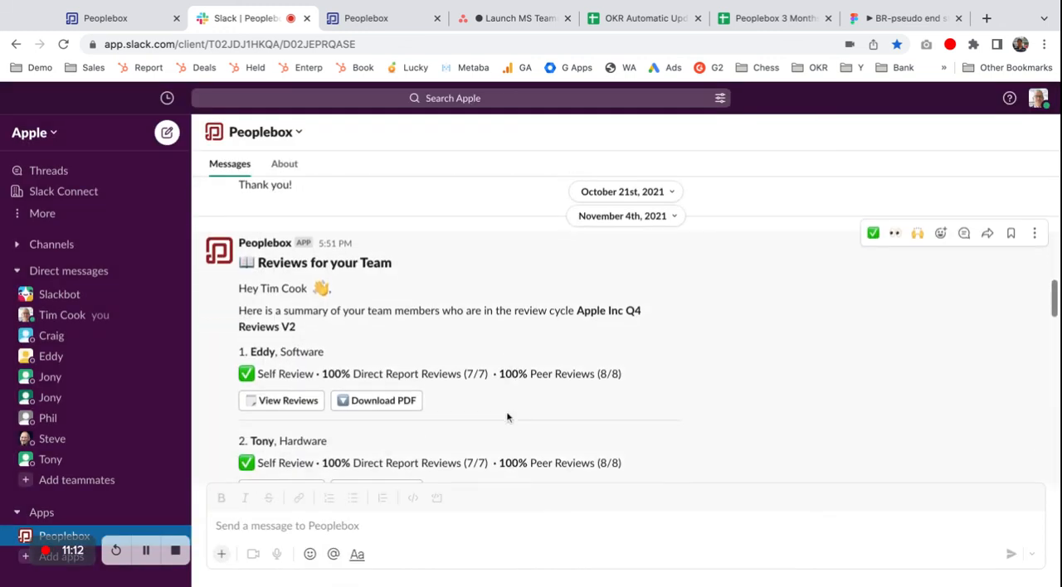
pyautogui.click(299, 403)
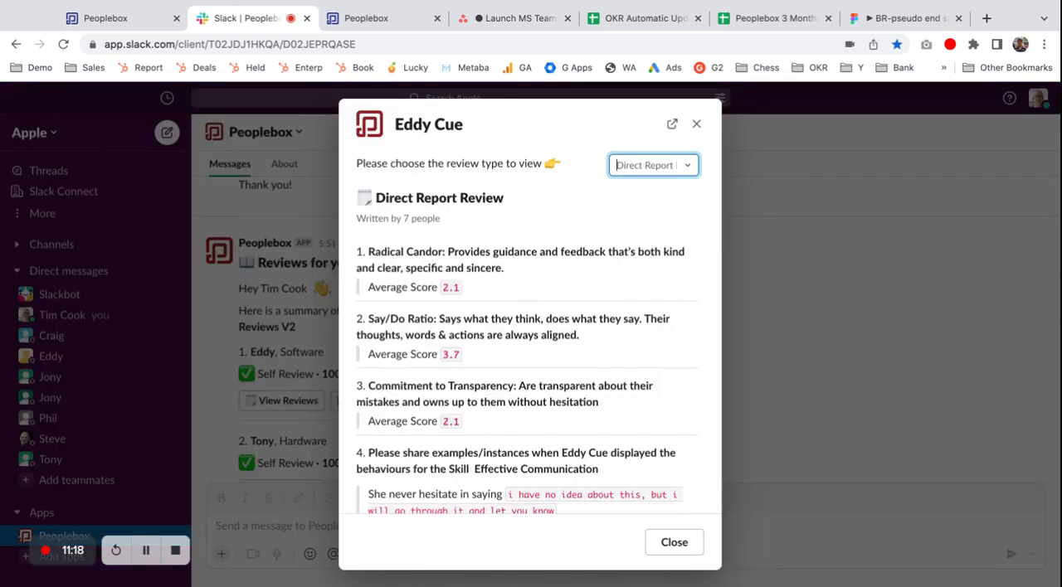
pyautogui.scroll(-3, 558, 240)
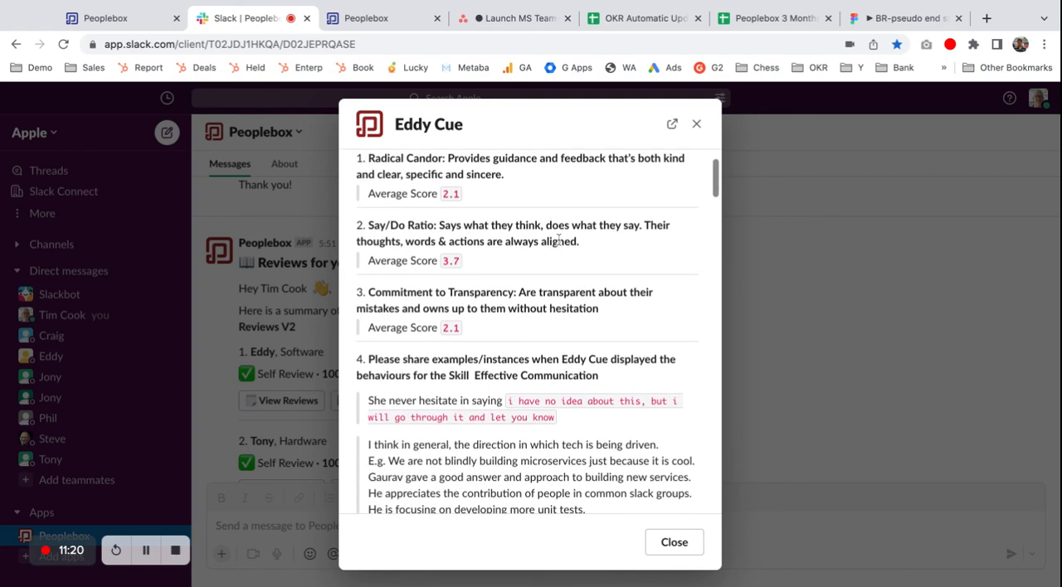